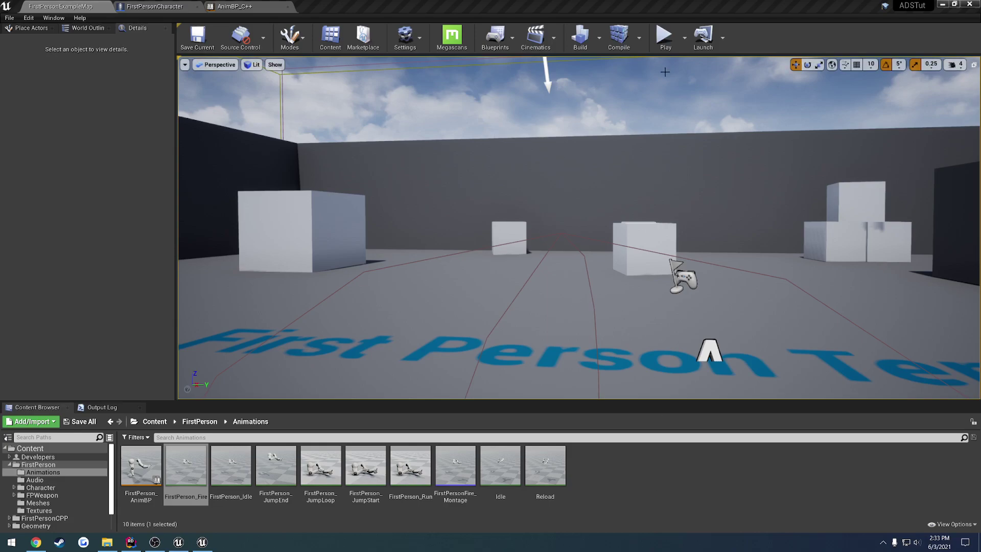
- Play the level and toggle aiming down the rifle's sights to check the current behaviour, ending the play session
left_click(665, 37)
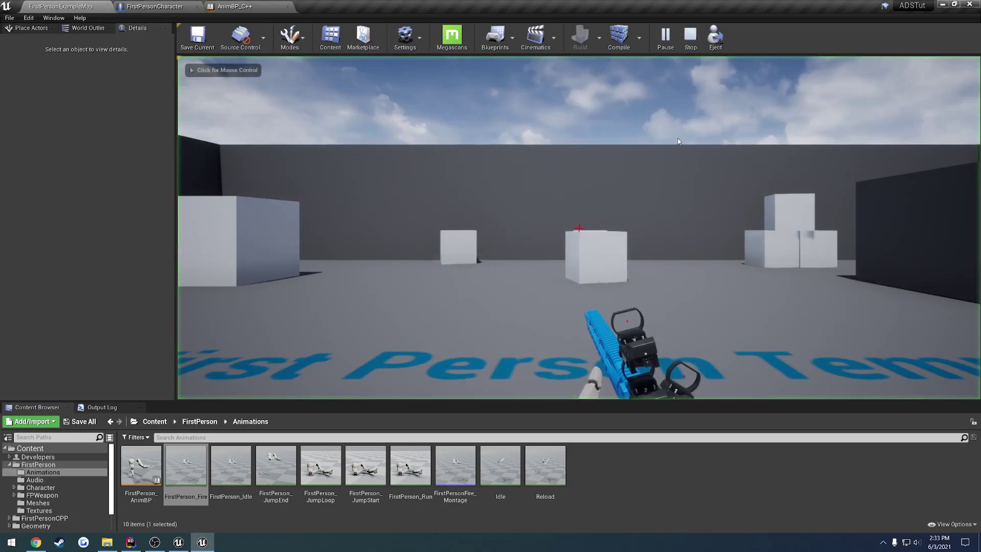
right_click(677, 138)
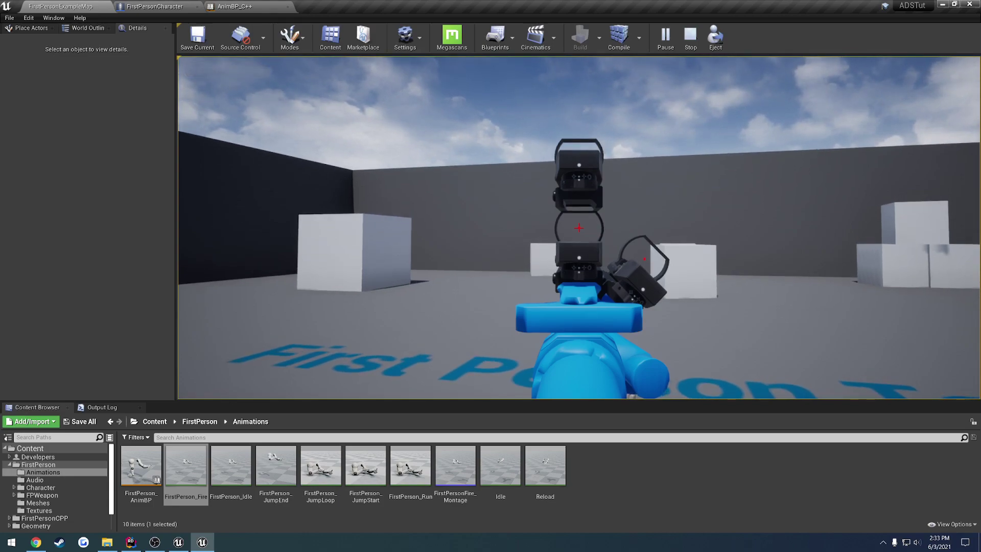
right_click(578, 228)
right_click(579, 227)
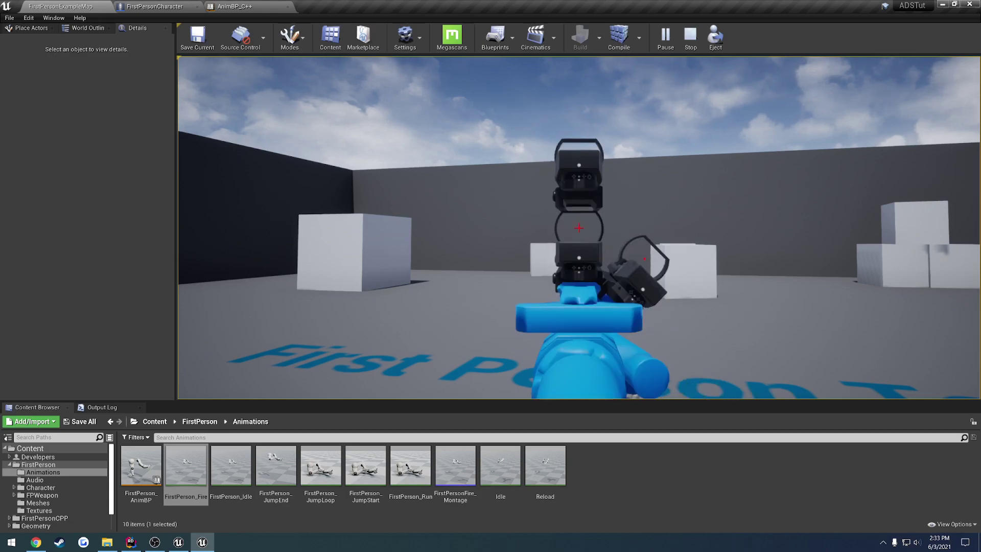
right_click(579, 227)
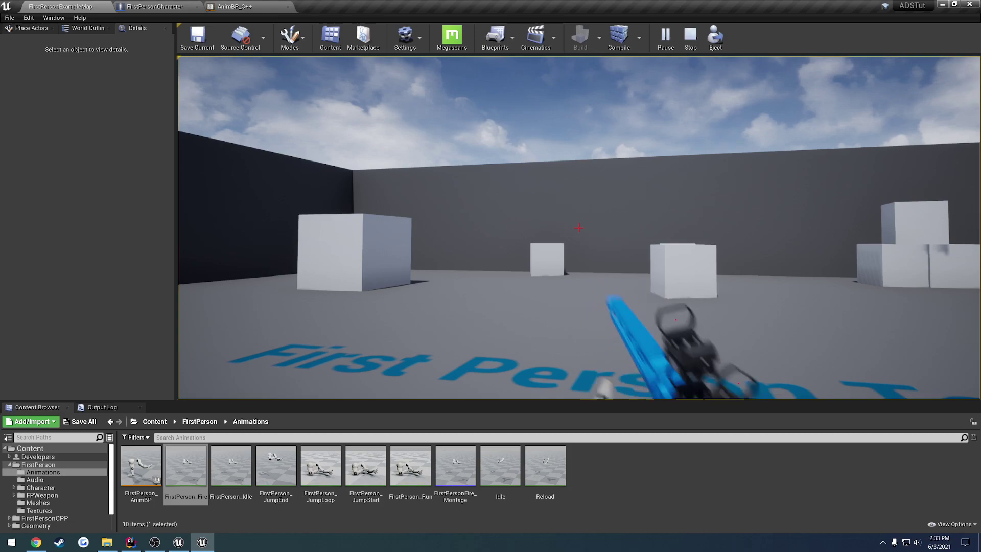
key("Escape")
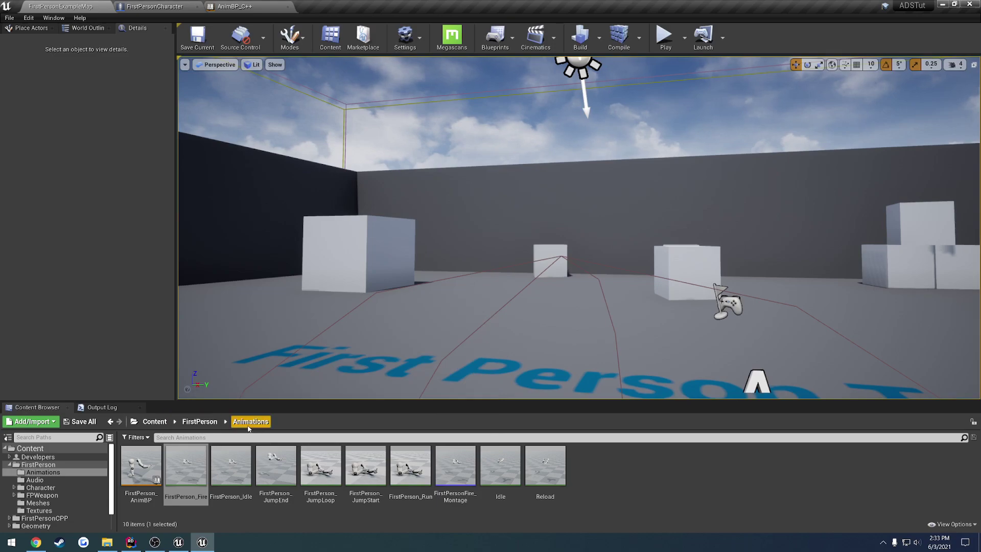
- Open the FirstPerson_Fire animation and rewind it to frame 0
double_click(185, 464)
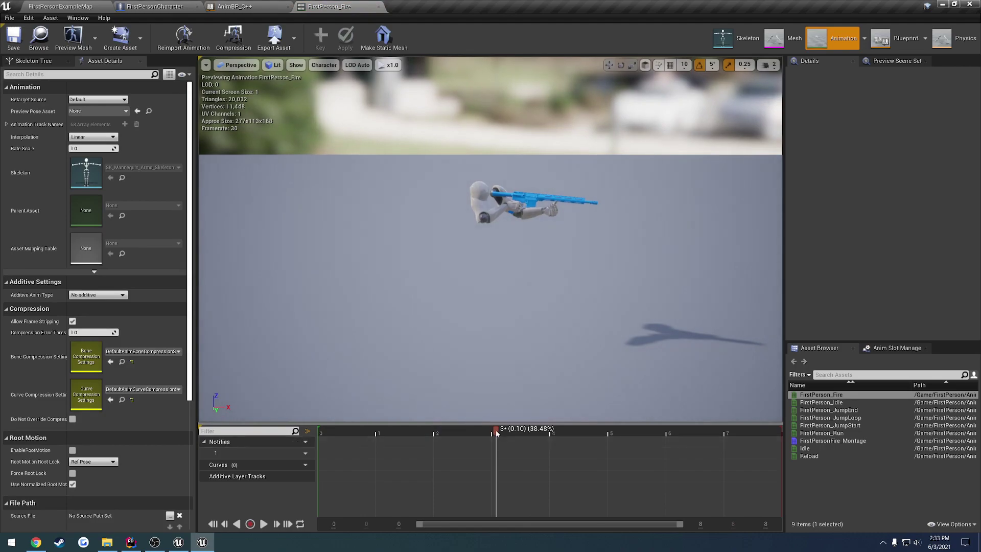
left_click_drag(496, 430, 313, 420)
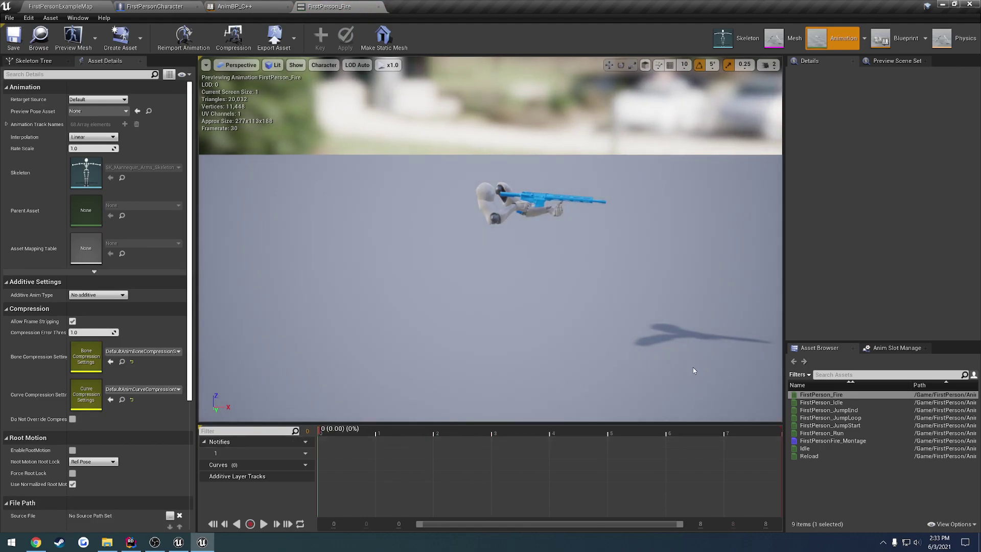
left_click(828, 394)
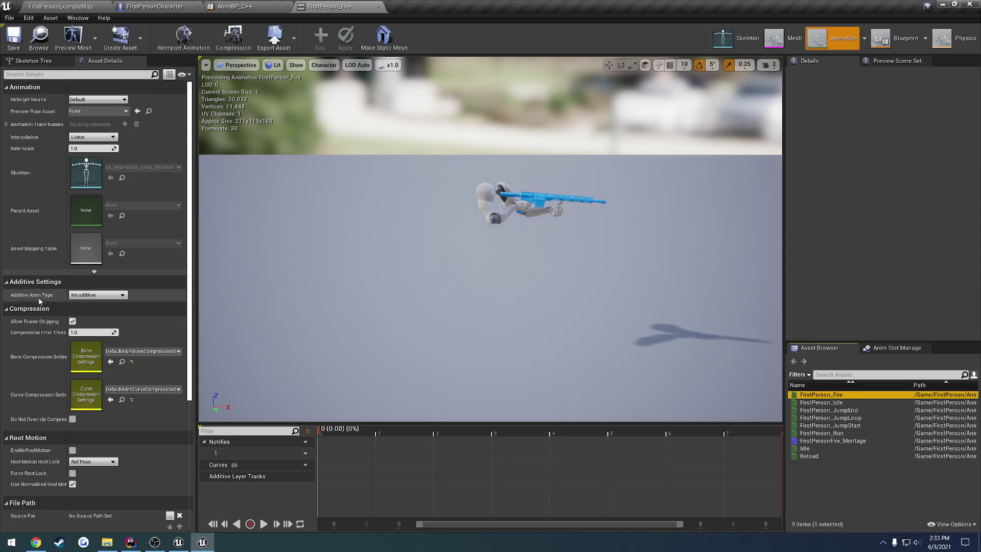
- Set FirstPerson_Fire's additive animation type to Mesh Space and its base pose type to Selected animation frame
left_click(97, 295)
left_click(92, 315)
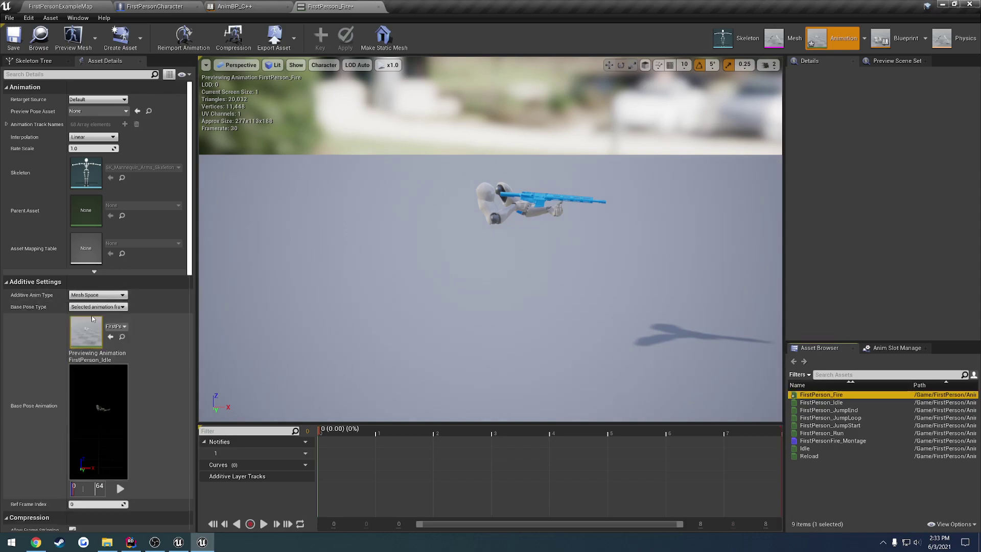
left_click(123, 307)
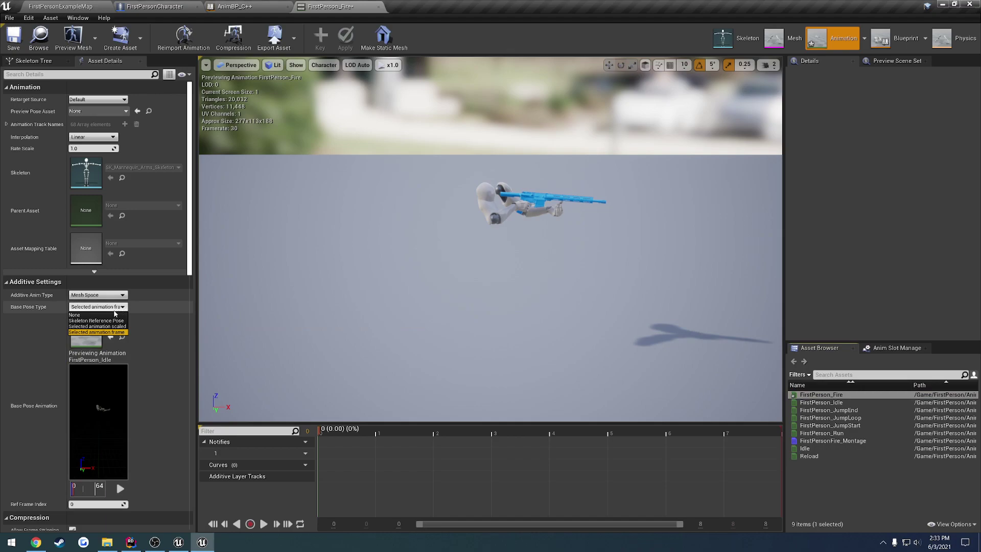
left_click(97, 320)
left_click(100, 307)
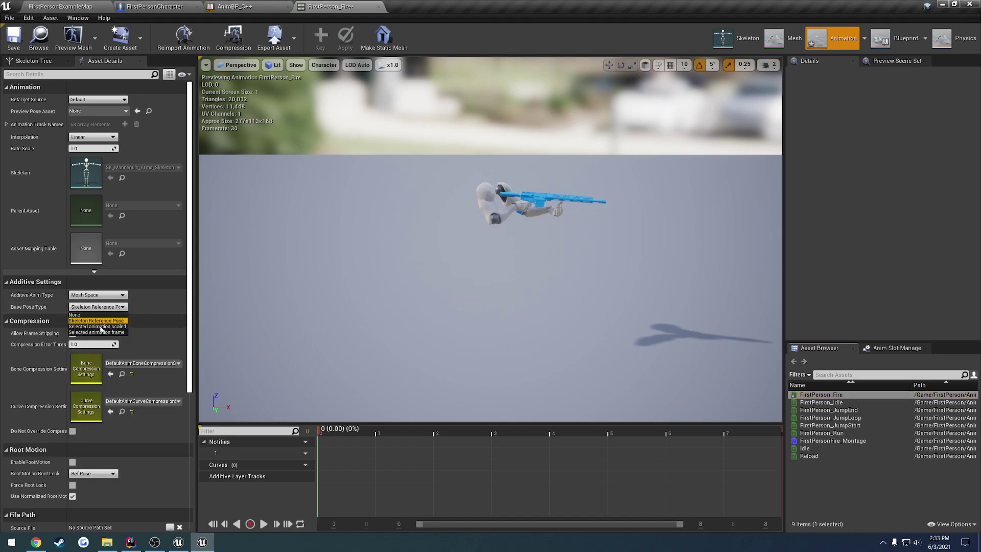
left_click(110, 332)
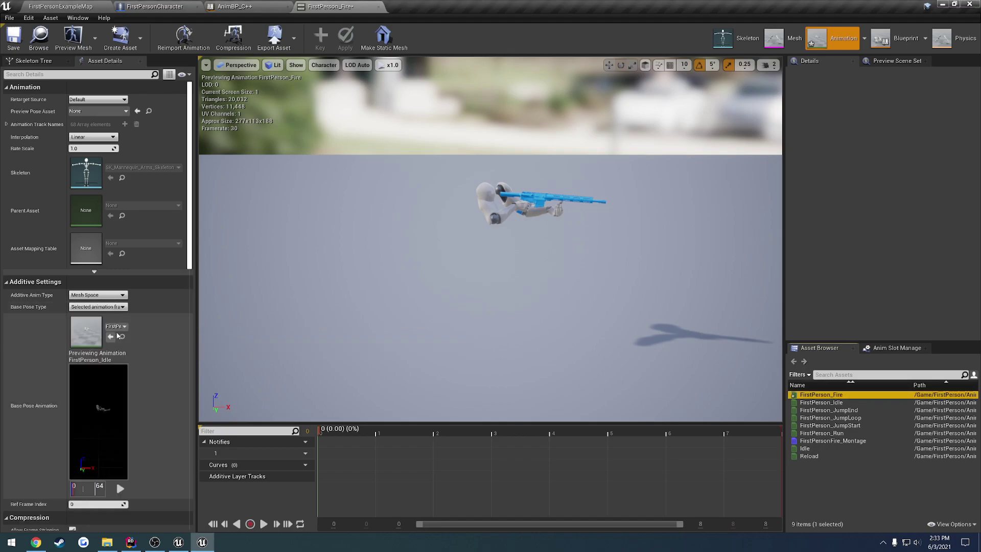
- Compare FirstPerson_Idle and Idle as base pose candidates, previewing the Idle animation and returning to FirstPerson_Fire
left_click(121, 326)
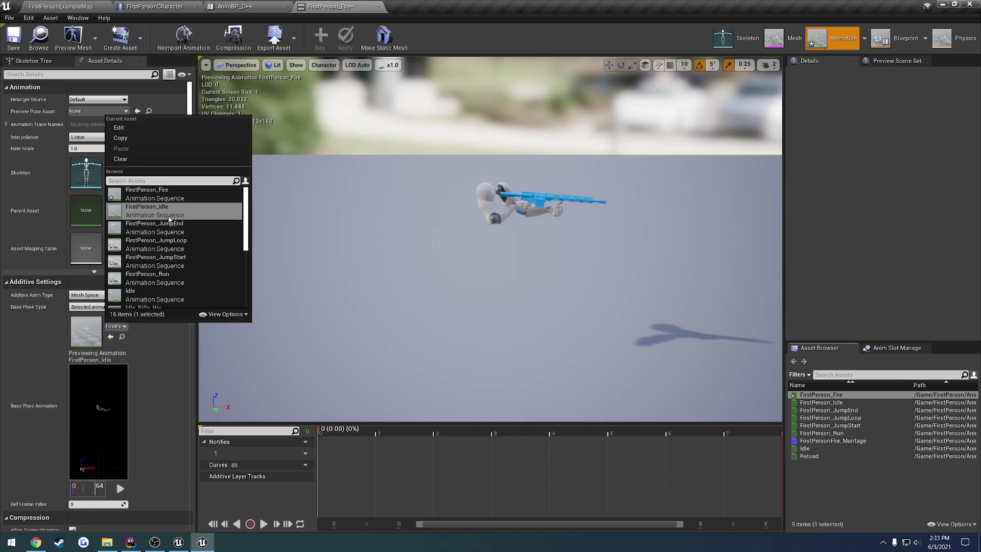
left_click(199, 211)
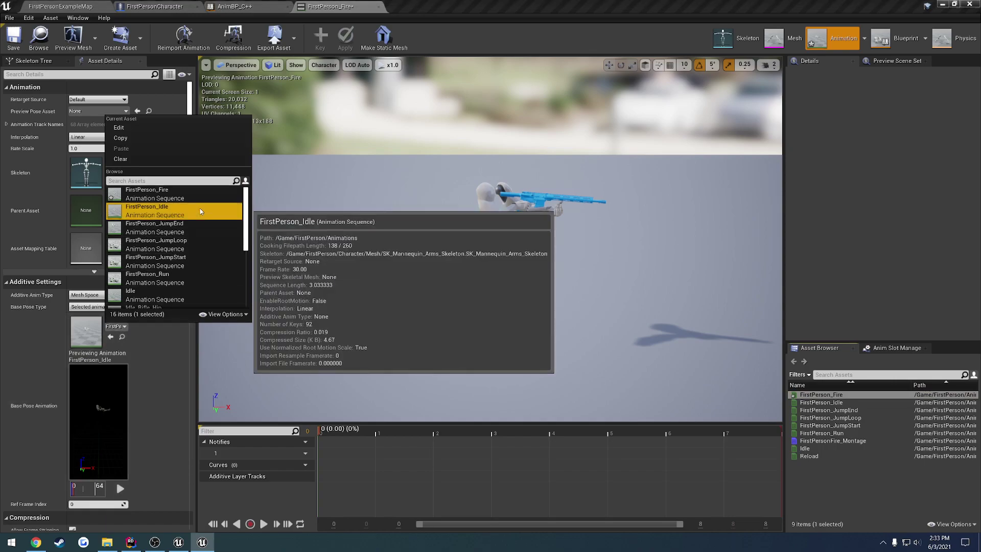
left_click(863, 511)
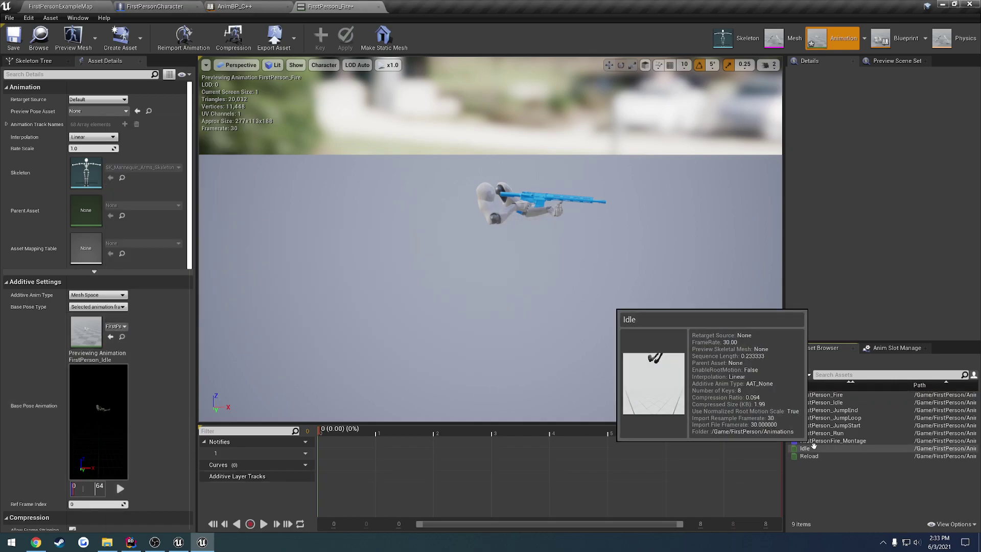
double_click(819, 402)
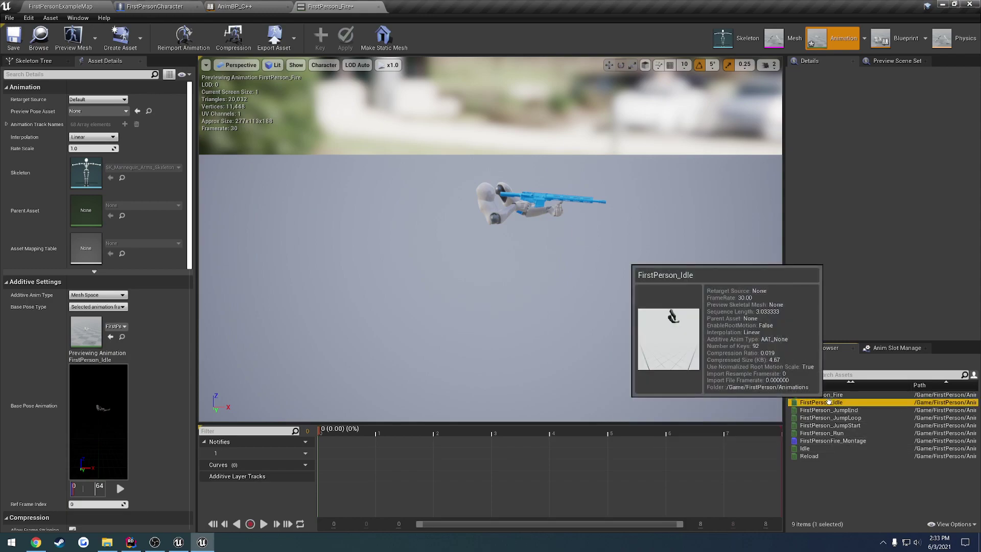
double_click(805, 448)
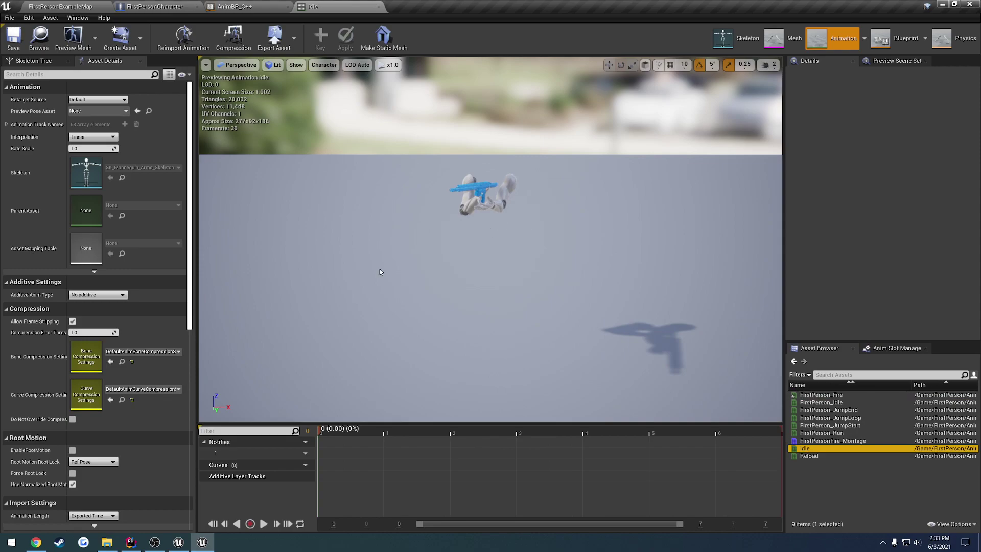
double_click(821, 394)
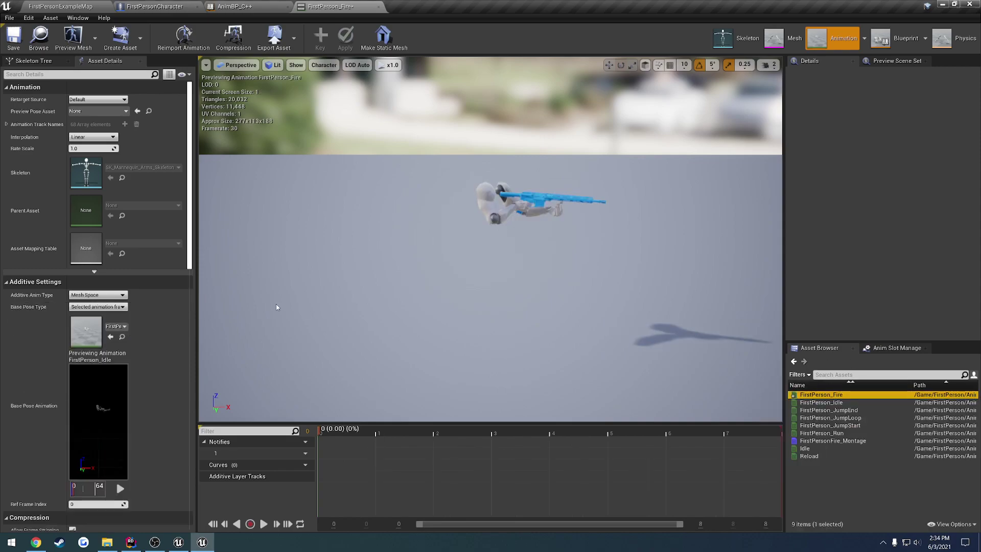
- Set FirstPerson_Fire's base pose animation to Idle and save the asset
left_click(116, 326)
left_click(148, 295)
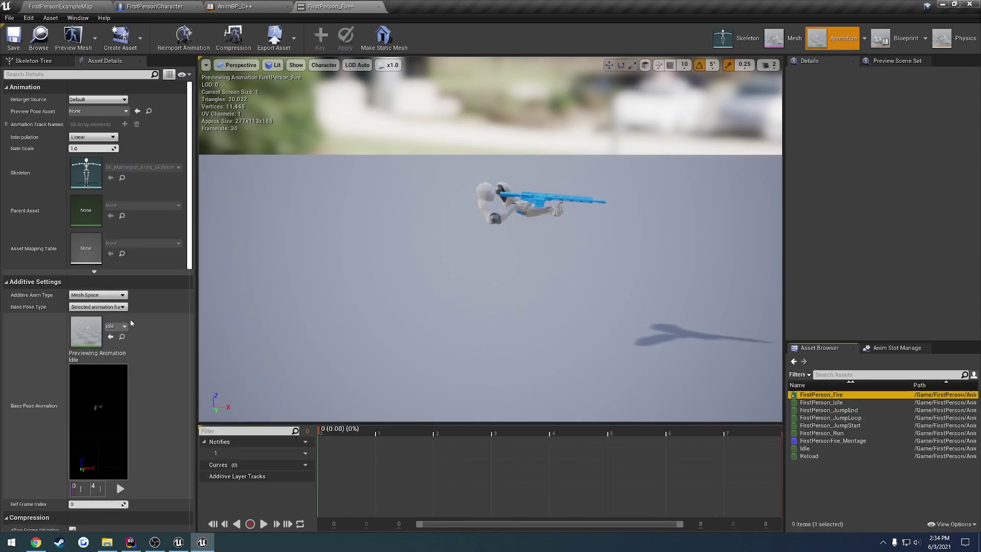
key("ctrl+s")
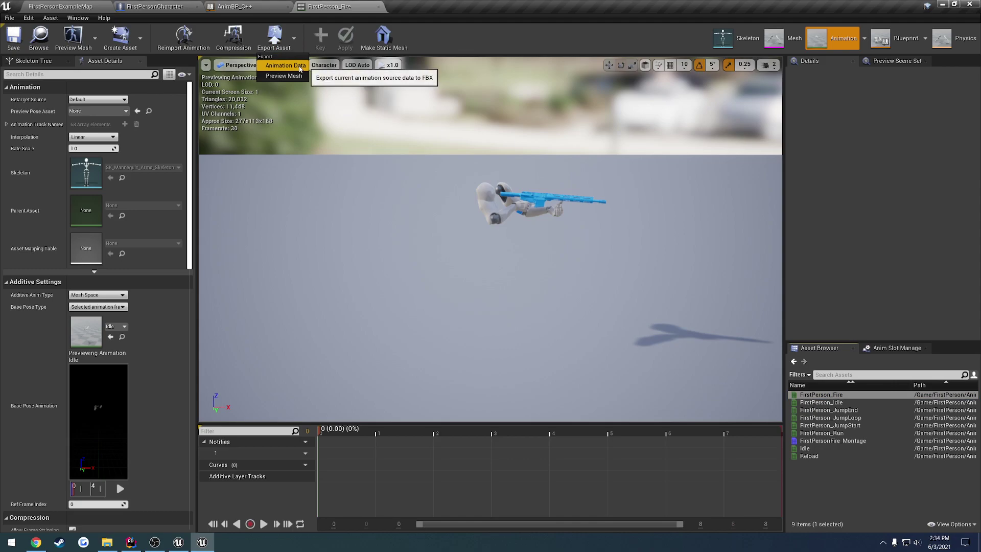
- Export the FirstPerson_Fire animation data as an FBX file to the Desktop with the default export options
left_click_drag(162, 11, 415, 106)
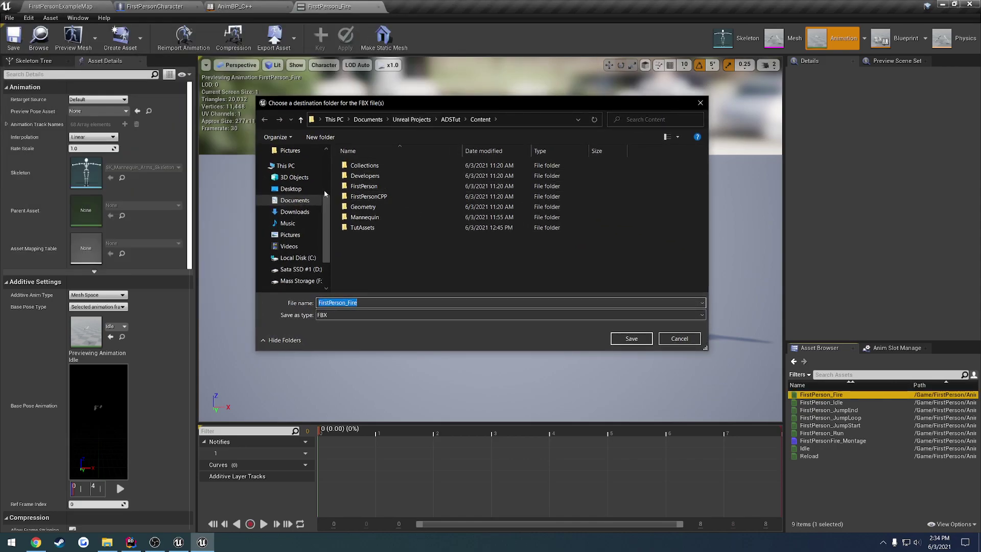
left_click(305, 192)
left_click(633, 342)
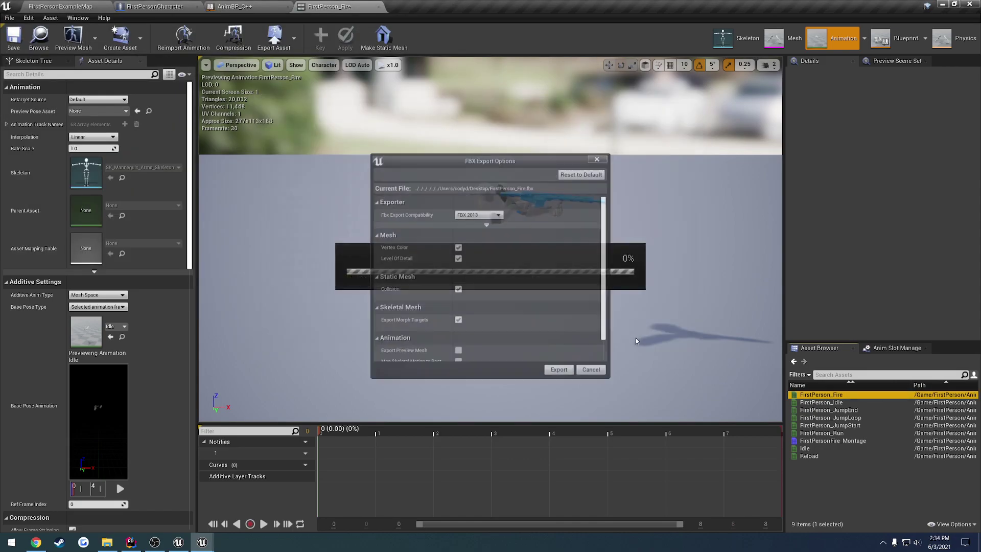
left_click(560, 371)
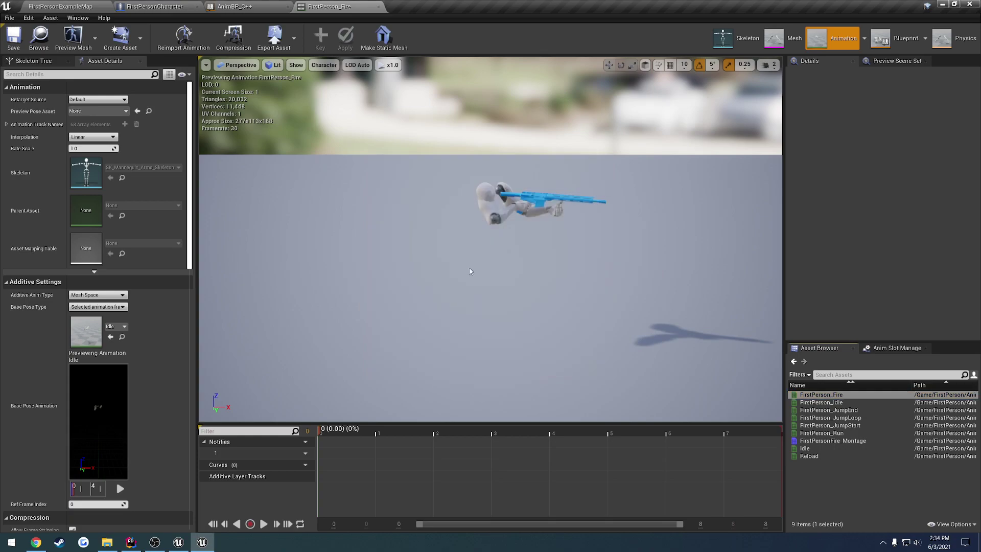
- Reimport the animation using the exported FirstPerson_Fire FBX on the Desktop as its source file
left_click(183, 37)
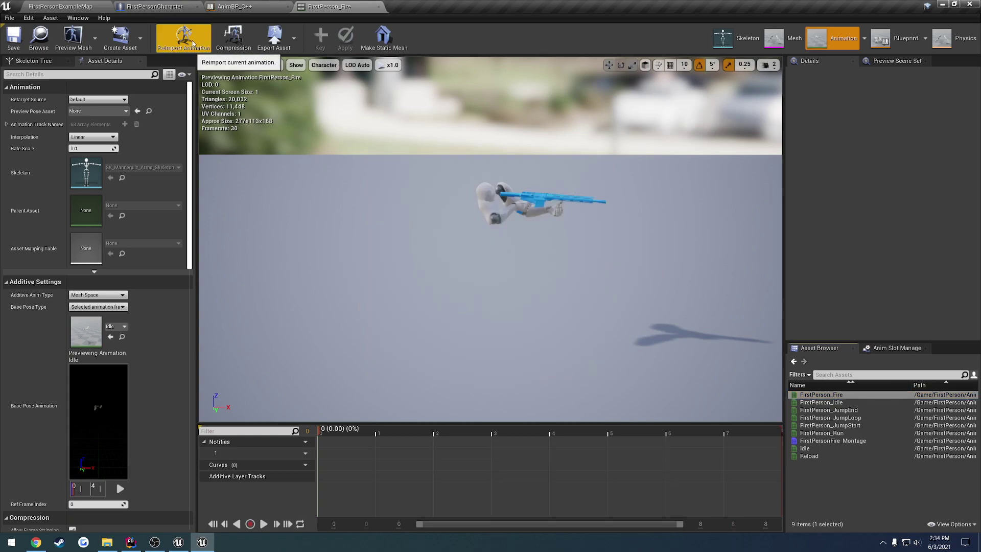
scroll(408, 234, "down", 1)
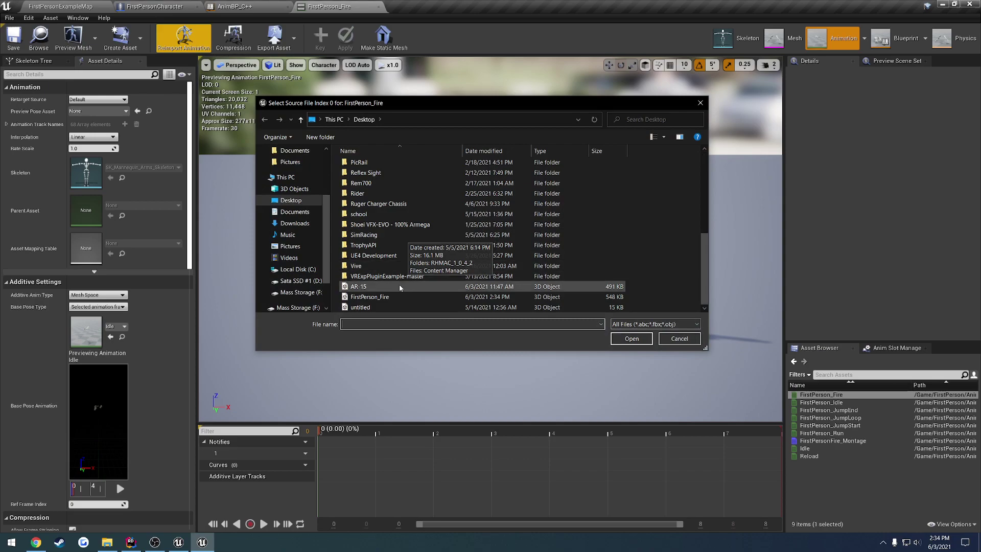
double_click(397, 298)
- Try reimporting FirstPerson_Fire with an import rotation of -90 on Z
left_click_drag(191, 203, 192, 329)
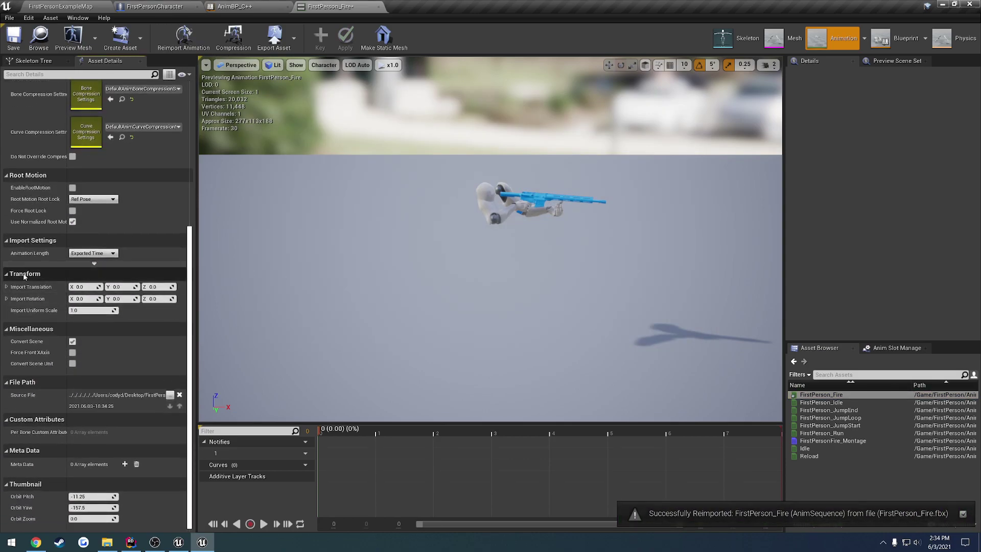
left_click(163, 298)
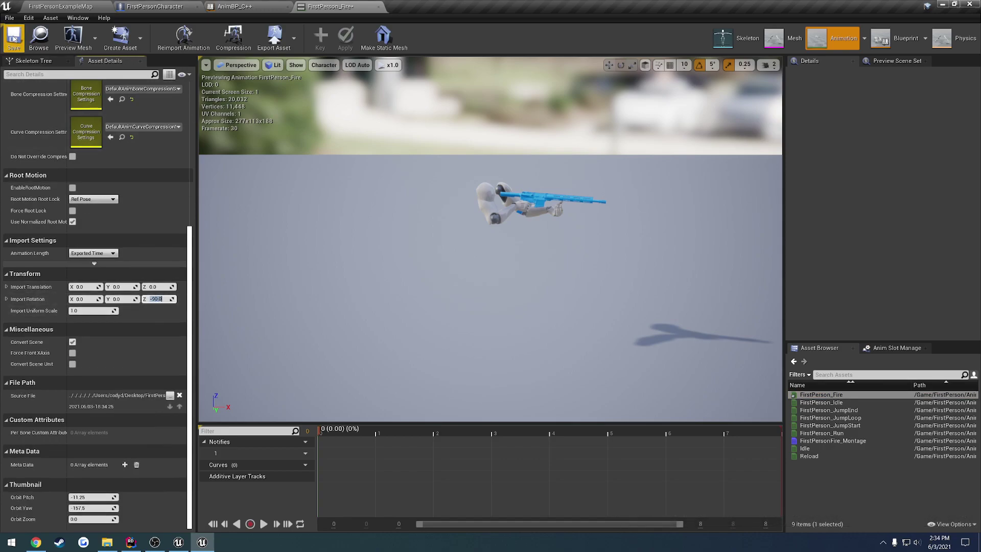
left_click(184, 35)
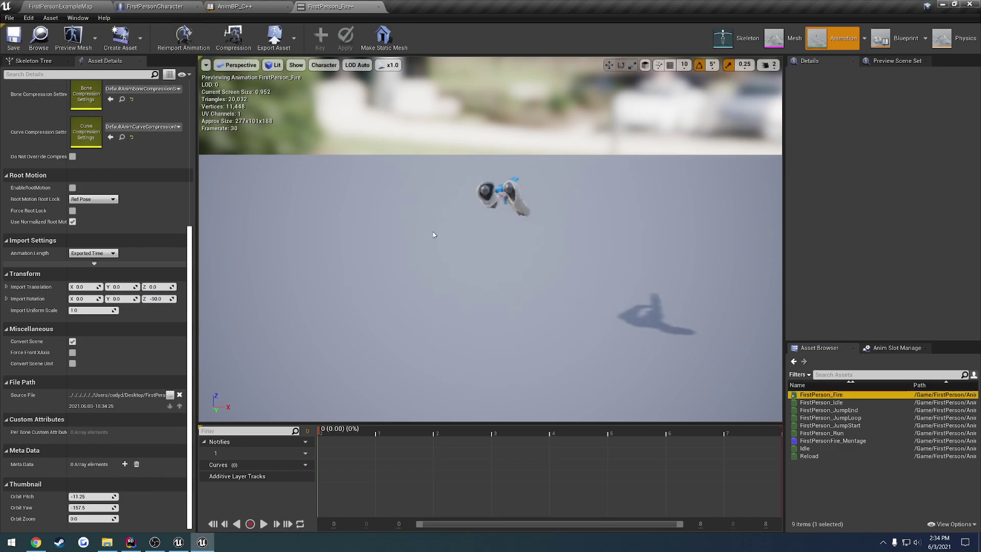
- Set the import rotation to 90 on Z, reimport FirstPerson_Fire and save it
left_click(163, 299)
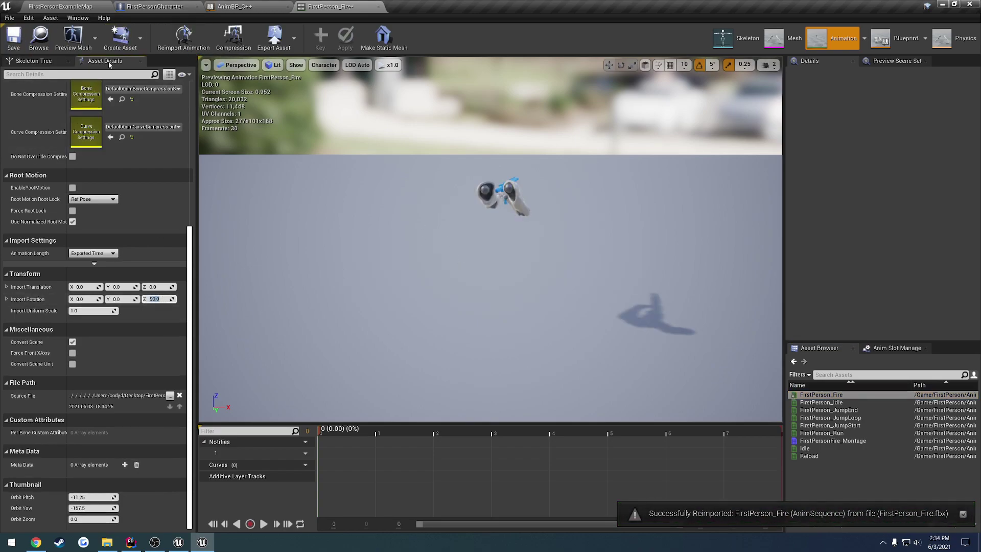
left_click(184, 36)
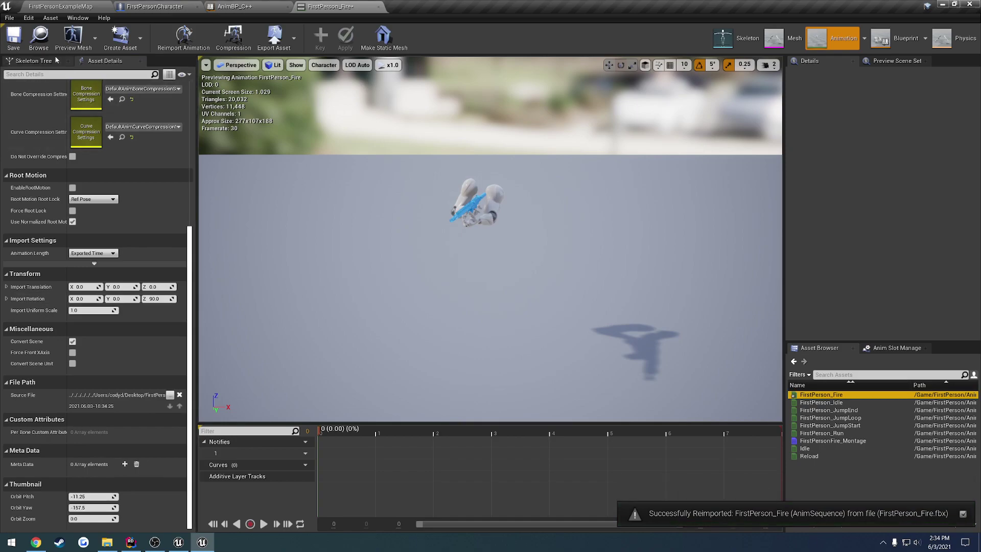
key("ctrl+s")
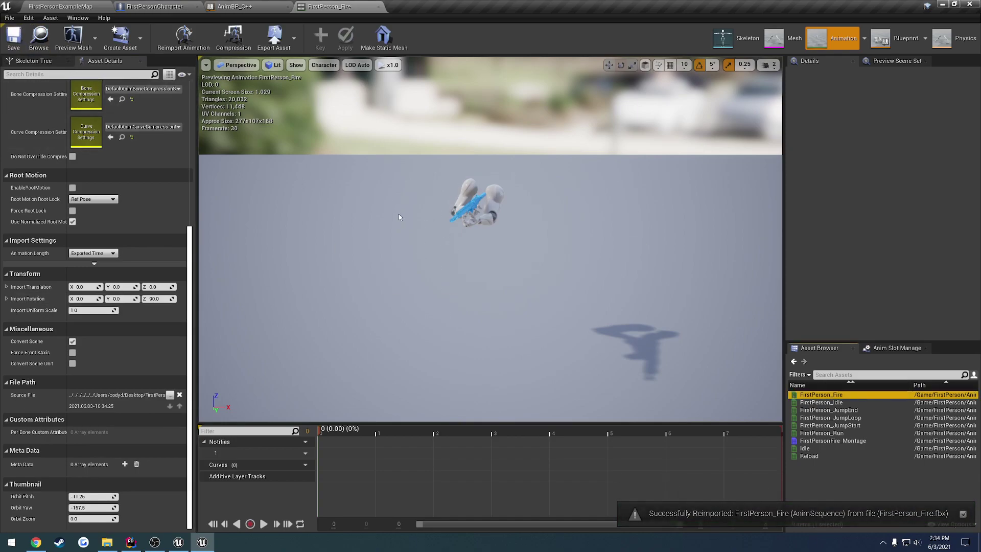
- Replace the FirstPerson_Idle node in the AnimBP_C++ AnimGraph with the Idle sequence wired into Local To Component, then compile and save
left_click(235, 7)
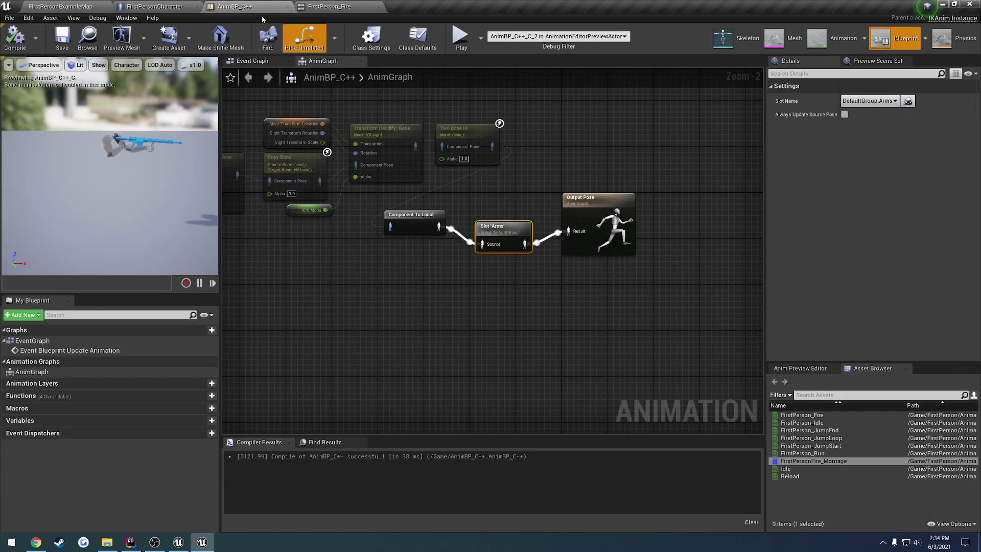
right_click_drag(293, 132, 662, 155)
left_click(418, 225)
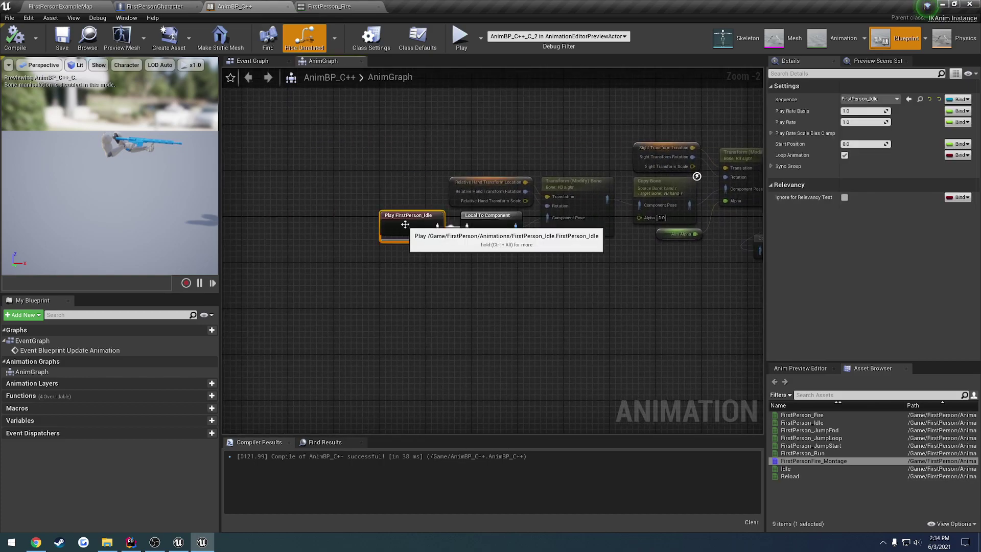
key("Delete")
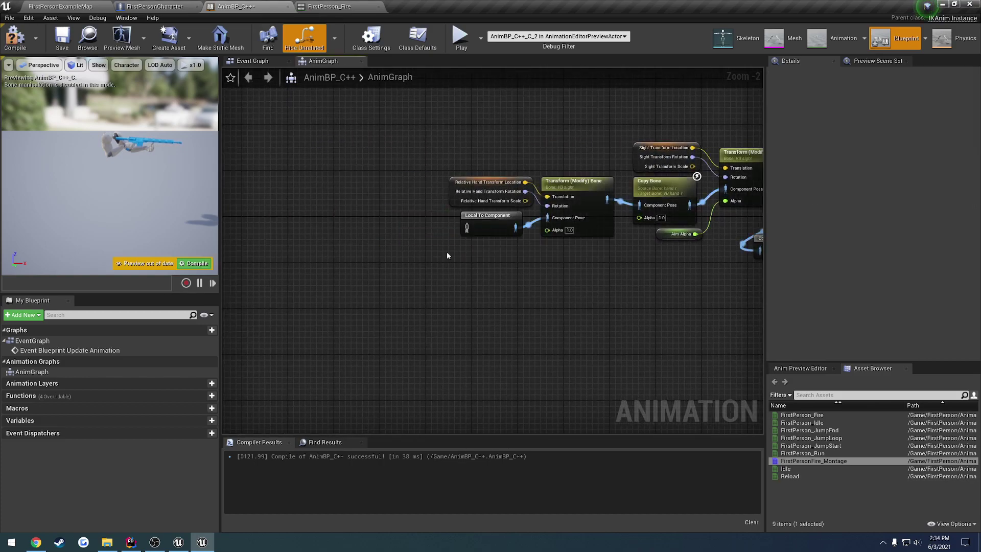
left_click_drag(809, 470, 433, 228)
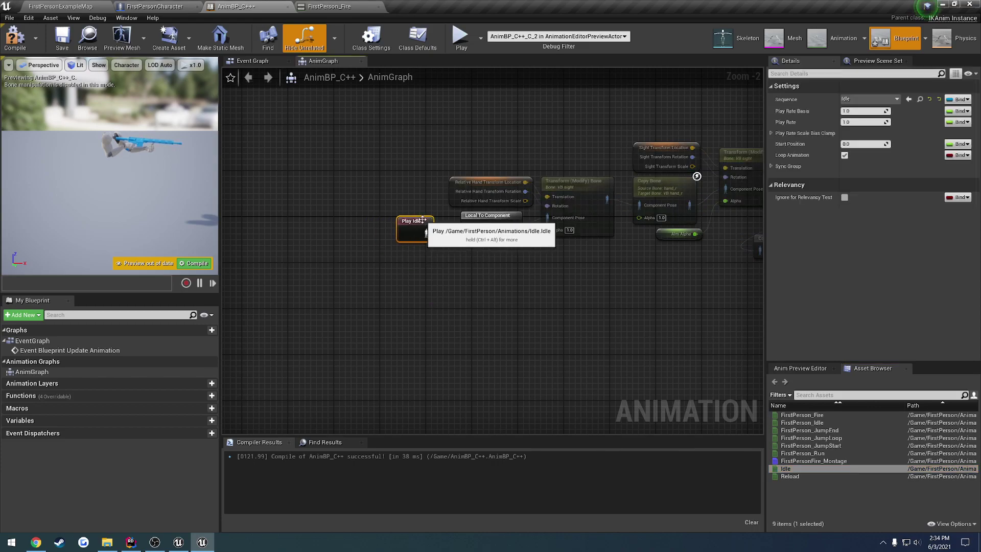
left_click(18, 40)
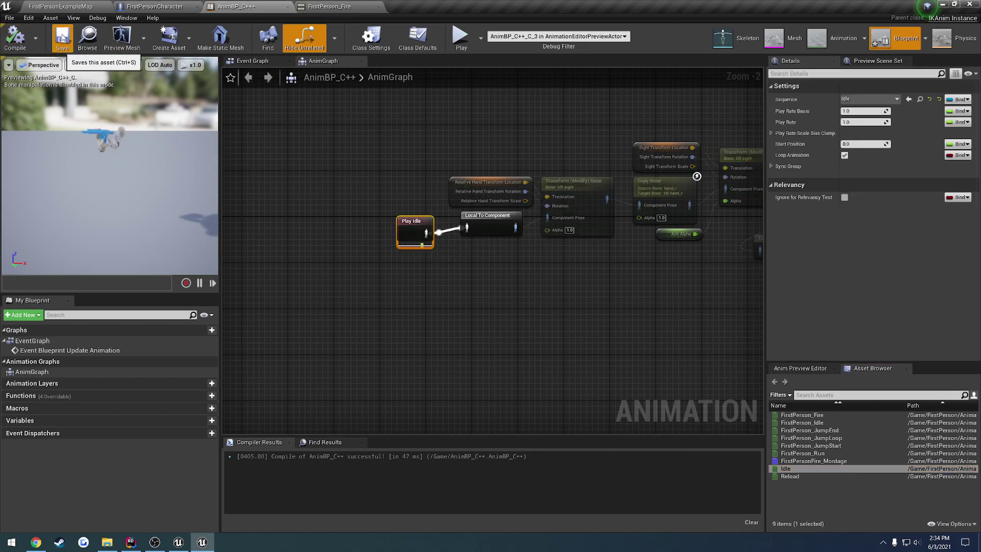
- Select the Mesh 1P arms in the FirstPersonCharacter blueprint's viewport and examine their orientation relative to the camera
left_click(151, 5)
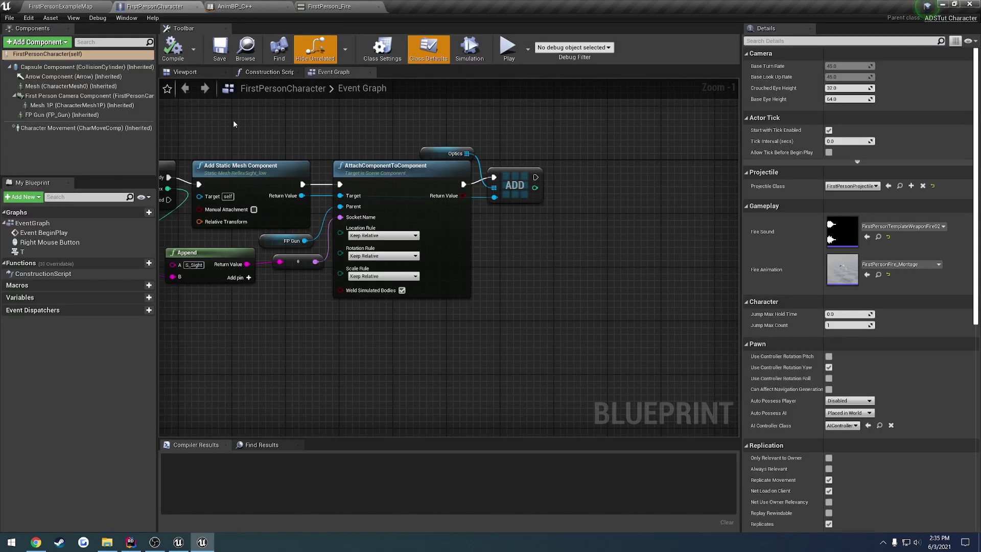
left_click(184, 72)
left_click(458, 209)
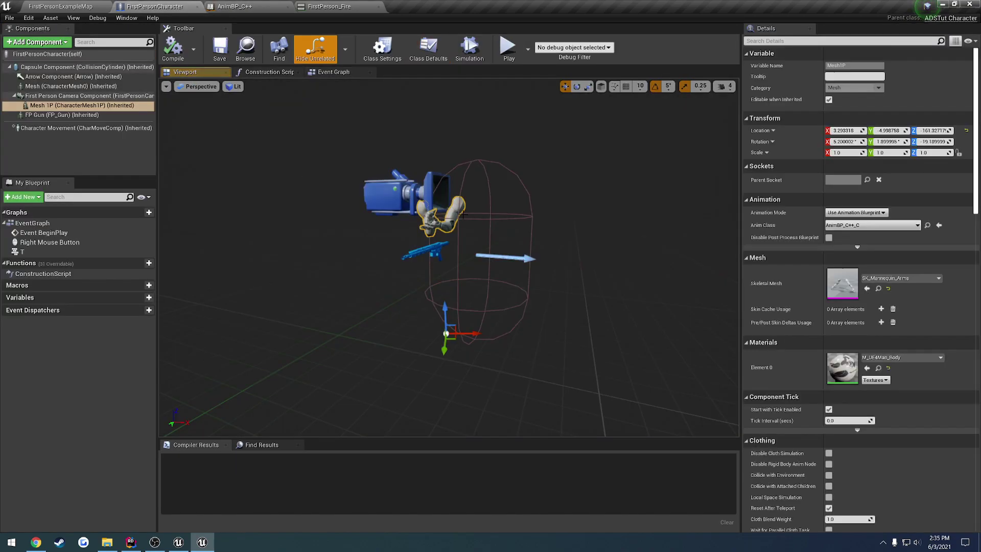
right_click_drag(458, 209, 463, 286)
right_click_drag(462, 178, 498, 171)
- Play-test FirstPersonExampleMap to check the first-person arms and rifle with the Idle pose
left_click(93, 7)
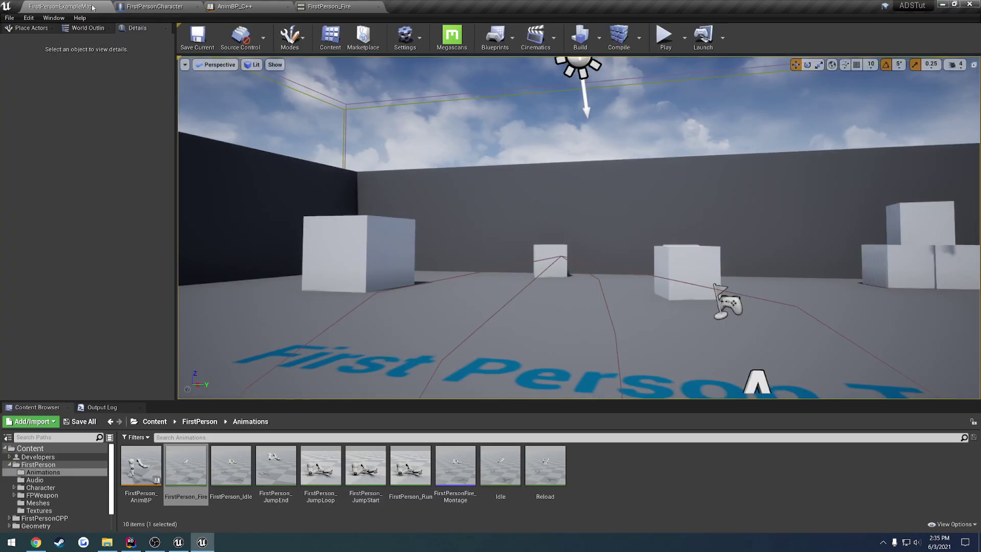
left_click(665, 36)
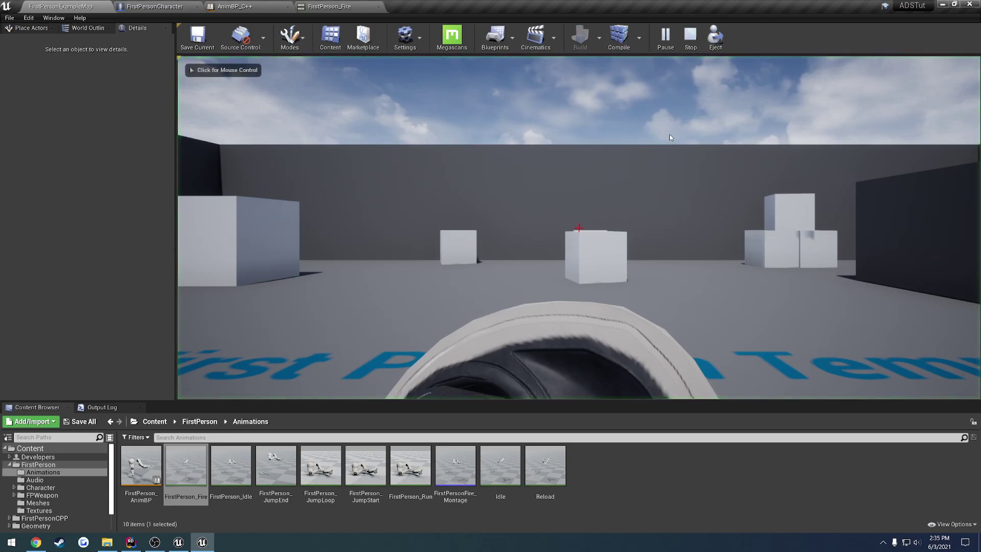
left_click(670, 134)
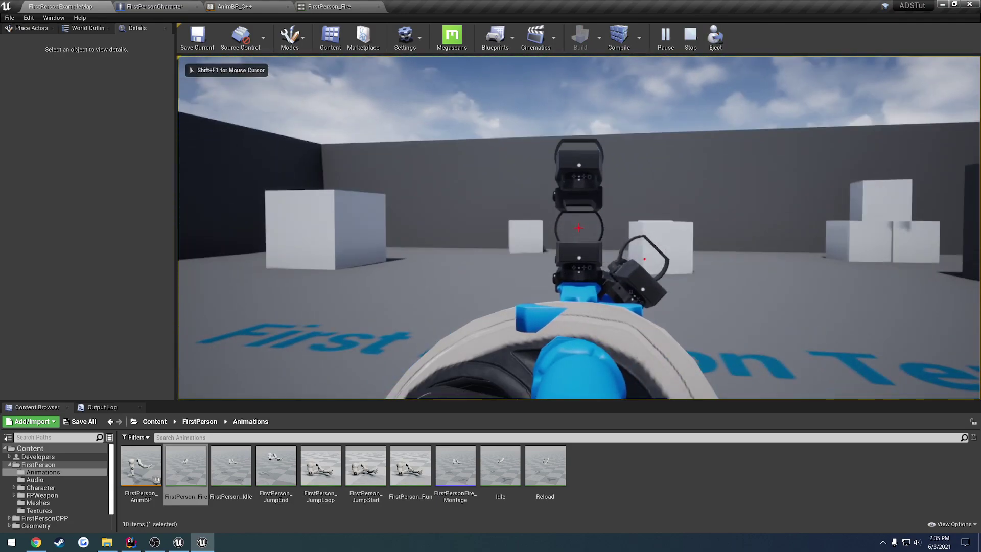
key("Escape")
- Set the Mesh 1P component's rotation to 0 on X, Y and Z in FirstPersonCharacter
left_click(169, 6)
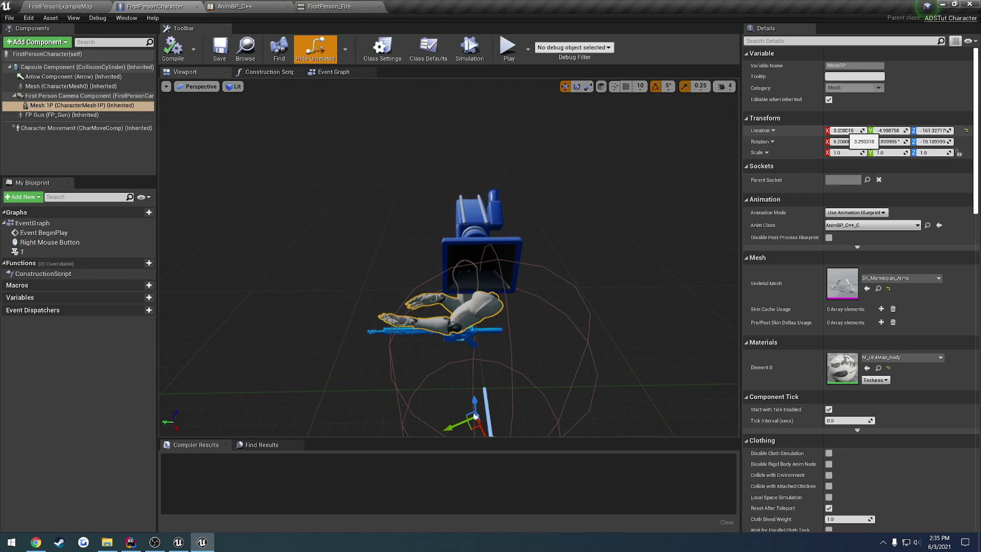
left_click(844, 142)
type("0")
key("Tab")
type("0")
key("Tab")
type("0")
key("Return")
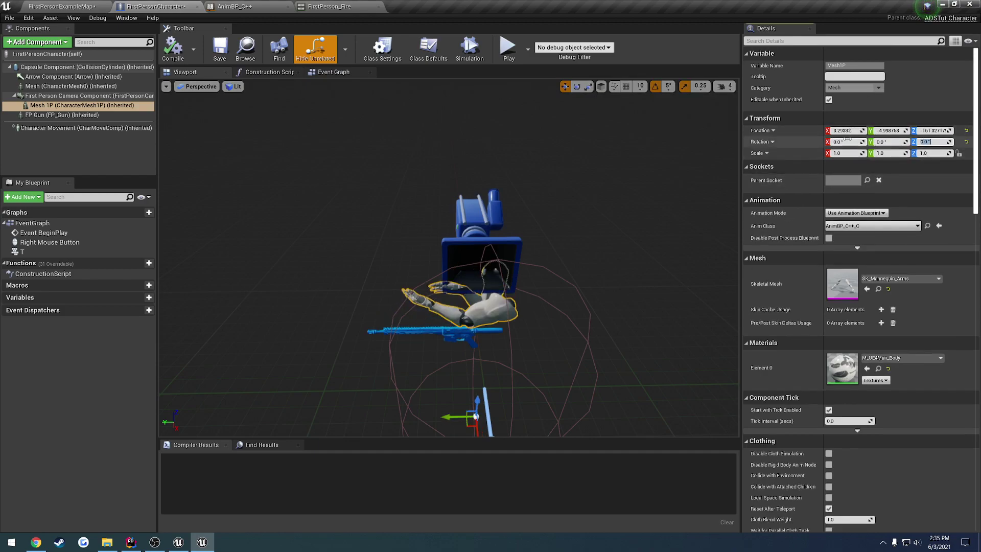
- Try a Z rotation of 90 on Mesh 1P, set it to -90 instead, and compile the blueprint
type("90")
key("Return")
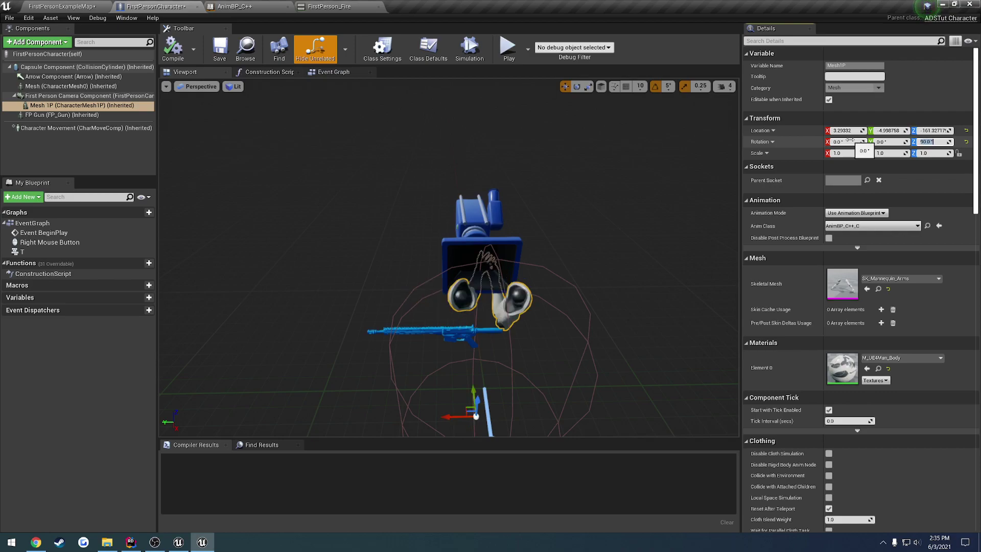
type("-90")
key("Return")
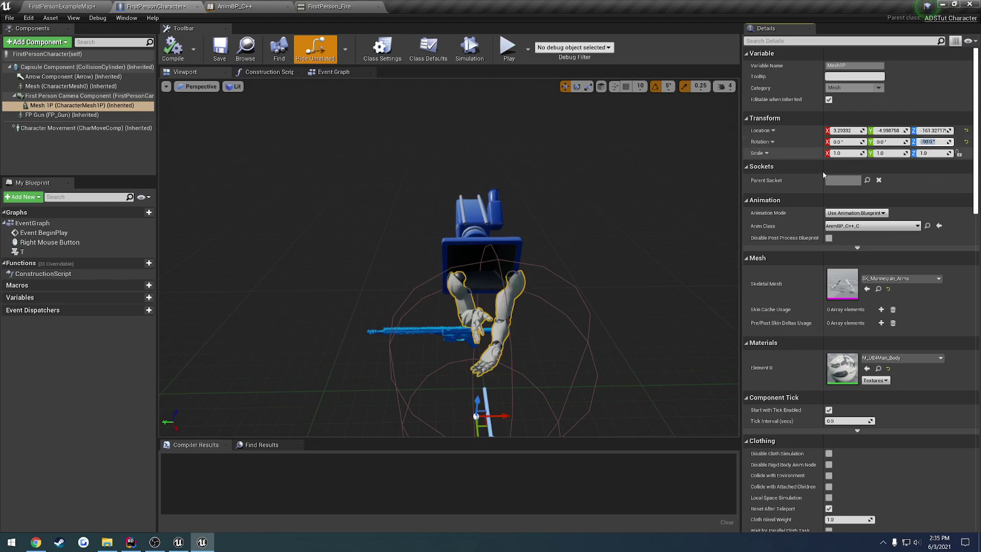
left_click(187, 55)
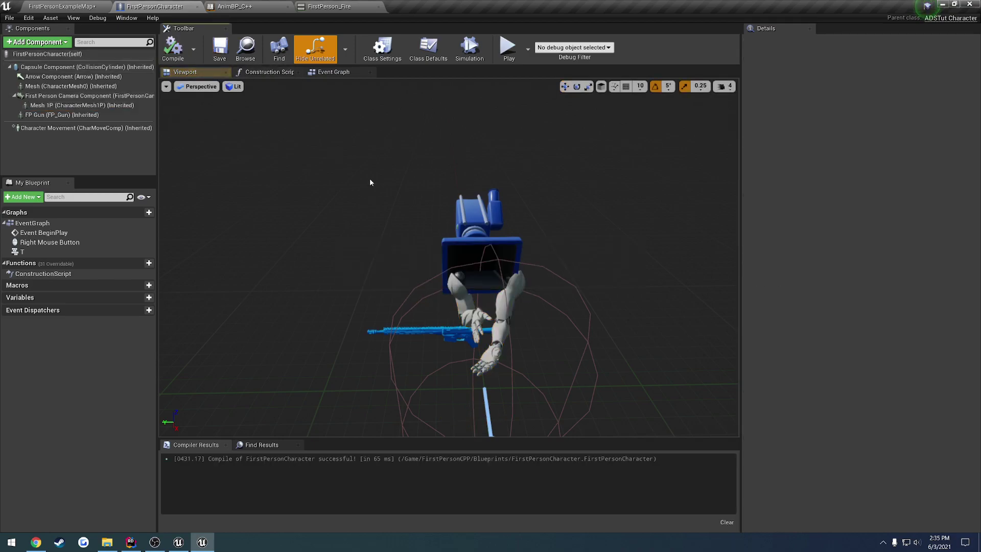
- Play the level, eject from the character to examine the arms and rifle from outside, and stop the session
left_click(66, 3)
left_click(666, 37)
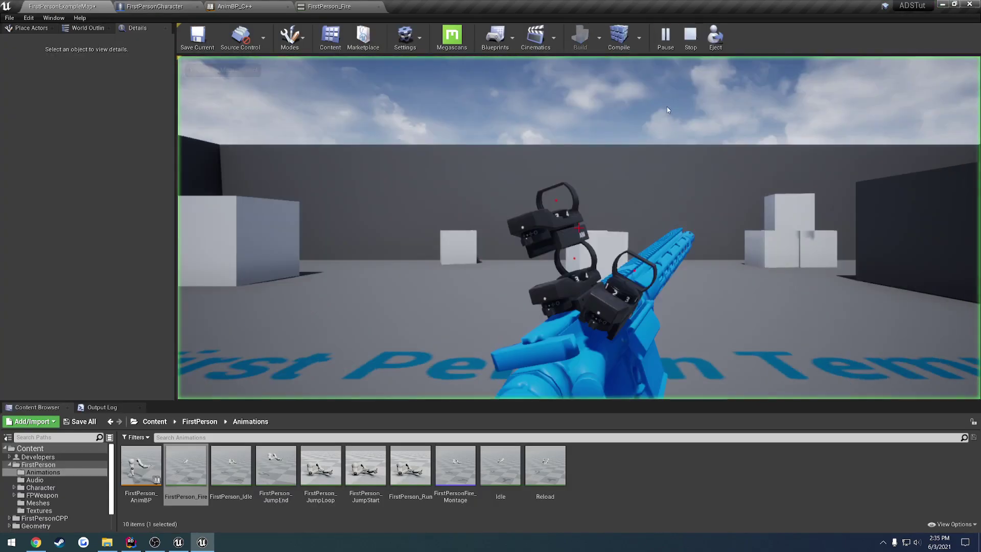
key("F8")
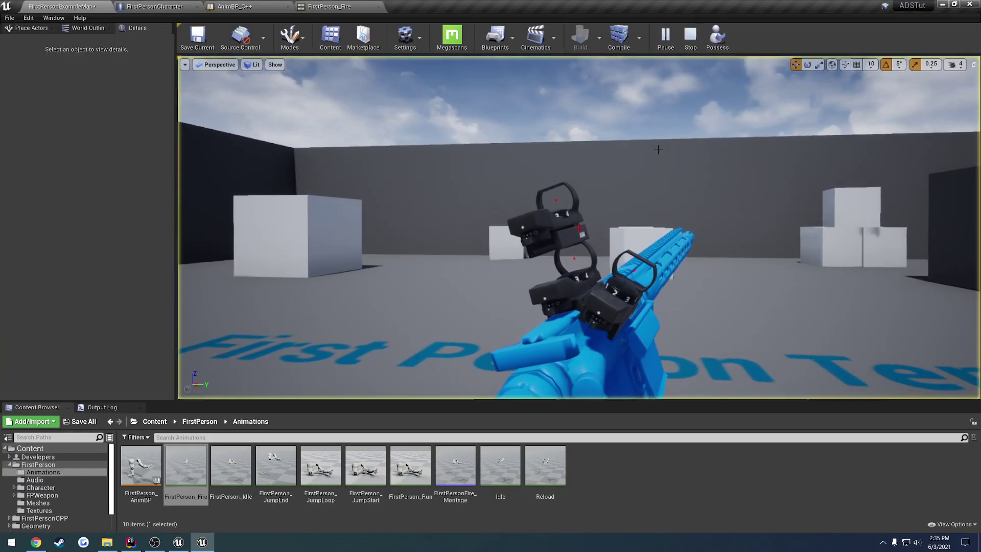
right_click_drag(579, 227, 542, 159)
right_click_drag(628, 146, 587, 227)
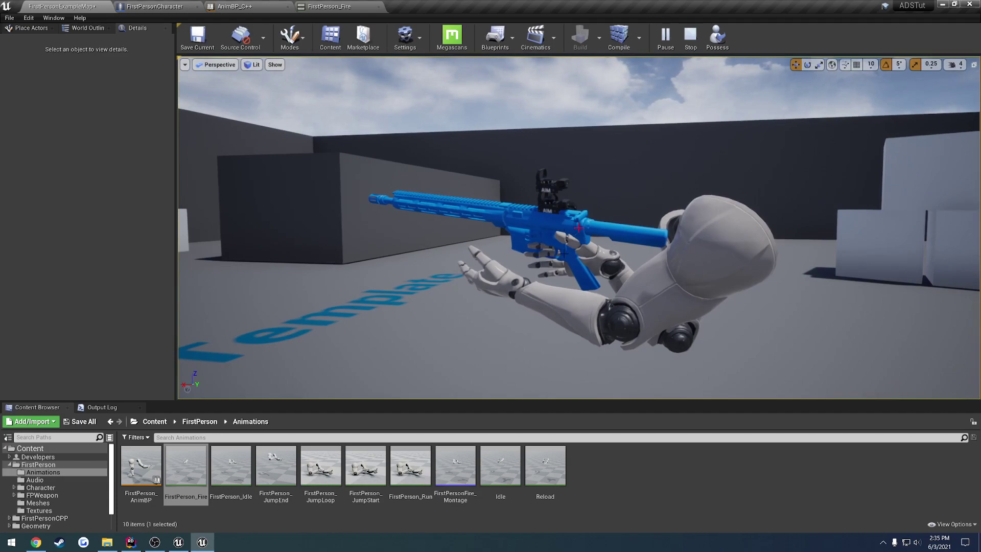
left_click(690, 36)
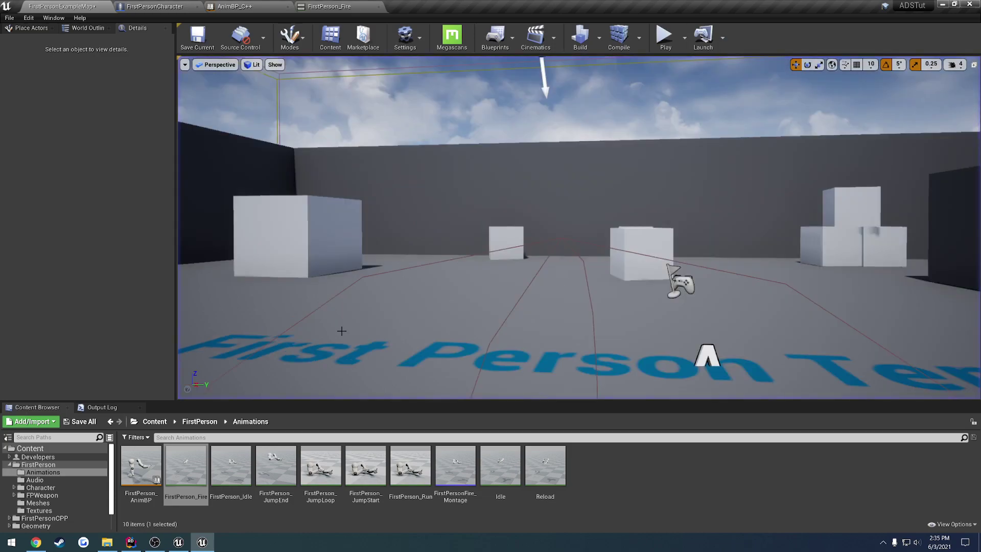
- In the Idle animation, try rotating the S_HandR socket to about 9.4, 3.4, 70.3 to align the rifle
left_click(336, 9)
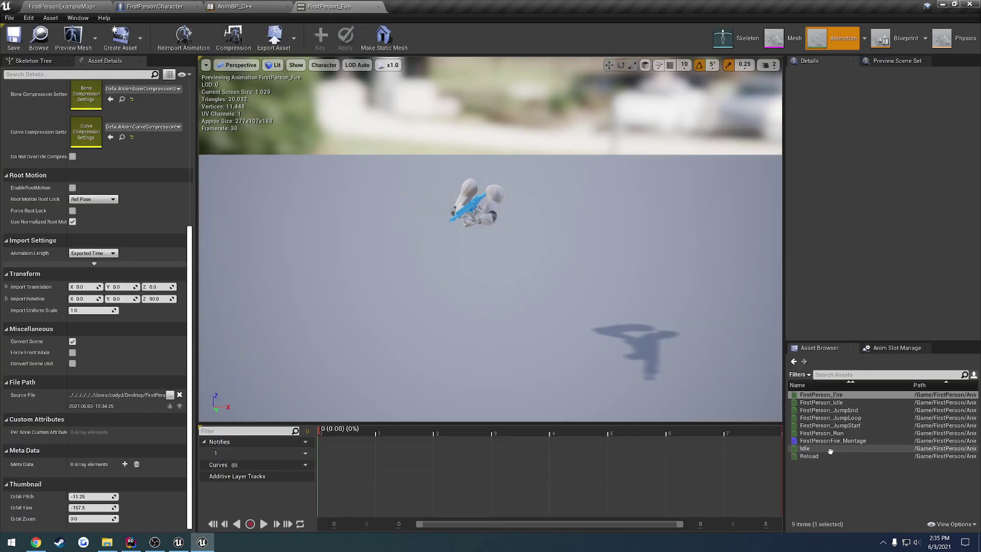
left_click(813, 448)
left_click(45, 61)
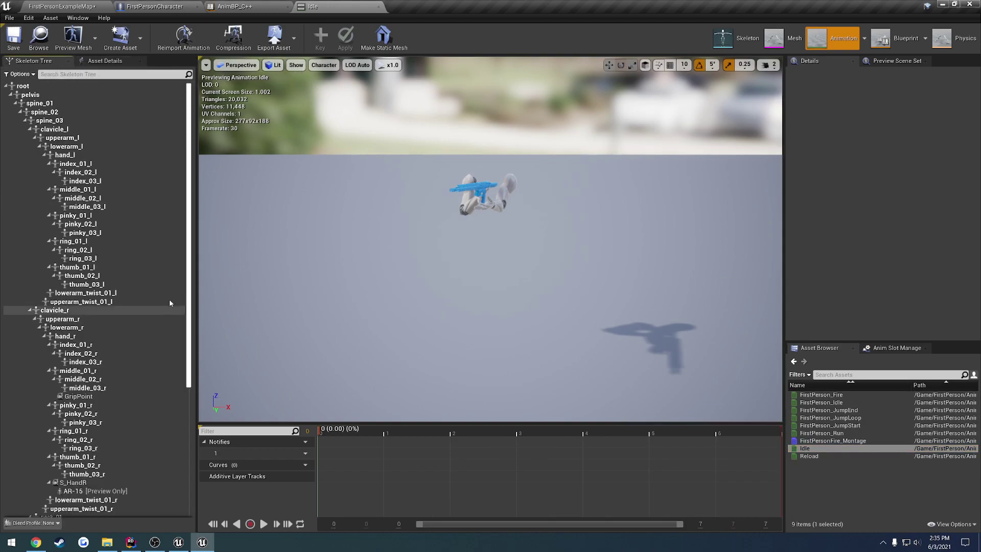
scroll(92, 255, "down", 3)
left_click(72, 421)
key("w")
right_click_drag(490, 239, 597, 225)
key("a")
mouse_move(396, 255)
right_mouse_down()
mouse_move(408, 286)
mouse_move(434, 265)
mouse_move(424, 281)
mouse_move(397, 256)
right_mouse_up()
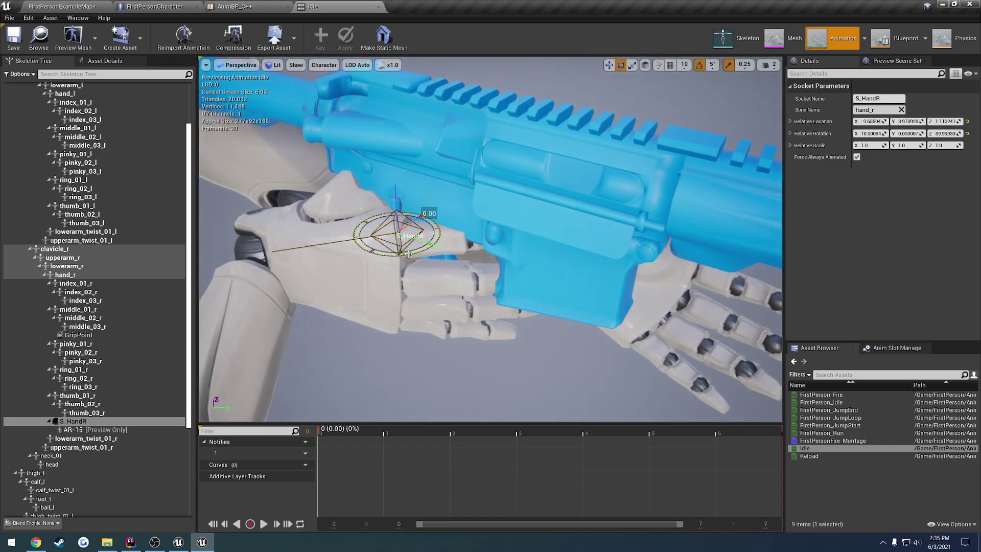
left_click_drag(408, 254, 447, 248)
key("s")
right_click_drag(448, 247, 408, 204)
key("d")
key("a")
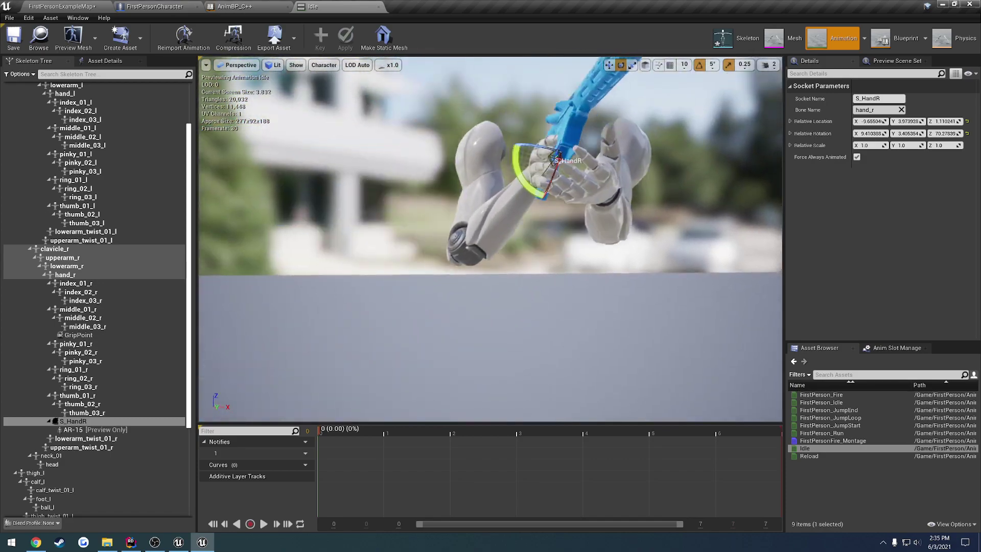
key("d")
- Try moving the S_HandR socket to about -10.4, 4.9, 1.8 so the grip meets the right hand, and save
right_click_drag(474, 278, 685, 225)
key("e")
key("a")
key("w")
key("a")
key("w")
left_click_drag(545, 255, 546, 244)
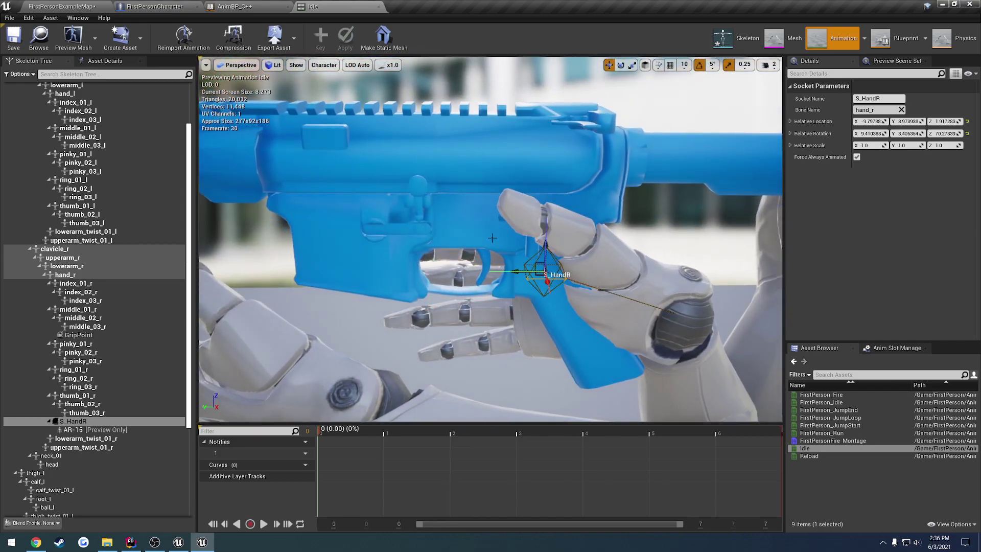
left_click_drag(549, 281, 529, 278)
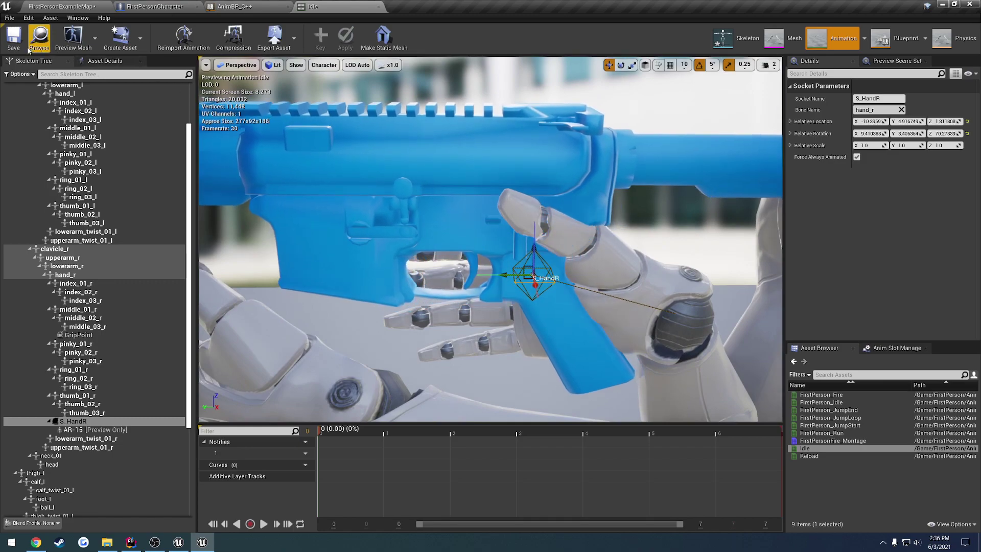
left_click(13, 39)
- Play the level and eject to check how the repositioned rifle sits in the hands
left_click(61, 6)
left_click(664, 36)
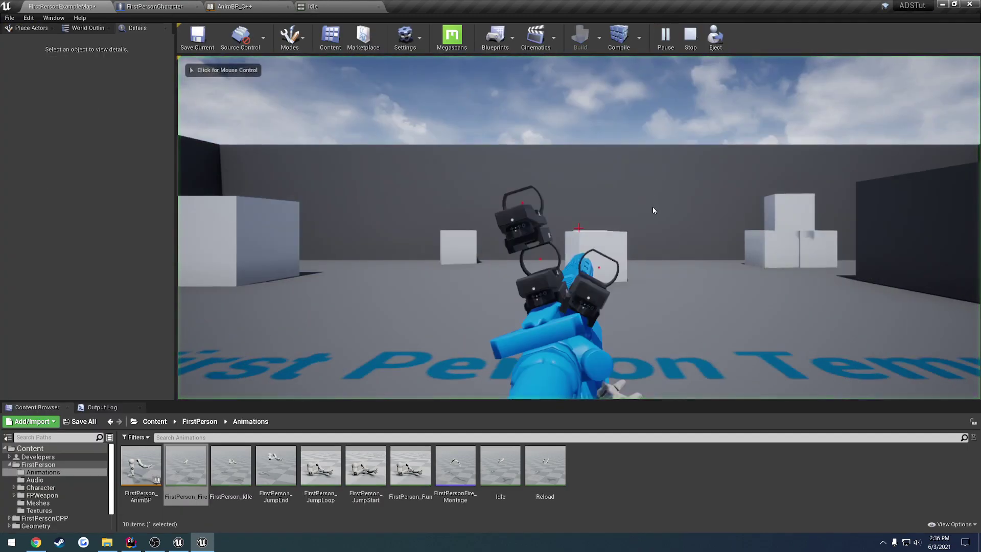
left_click(639, 240)
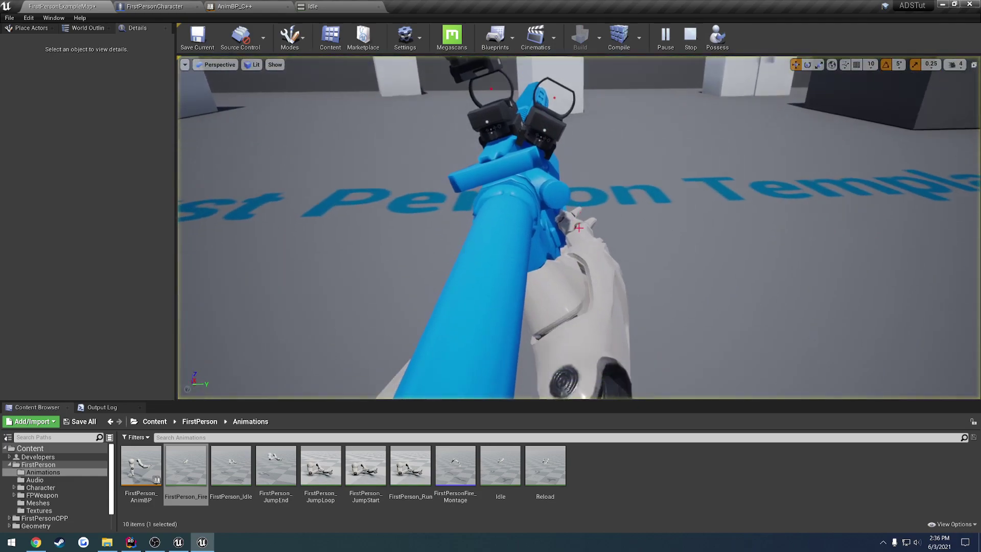
key("Escape")
- Try rotating the S_HandR socket further to about 8.2, 5.7, 55.4 in the Idle animation, and save
left_click(313, 6)
right_click_drag(491, 240, 441, 329)
key("e")
left_click_drag(387, 250, 402, 266)
right_click_drag(388, 252, 445, 171)
left_click(21, 40)
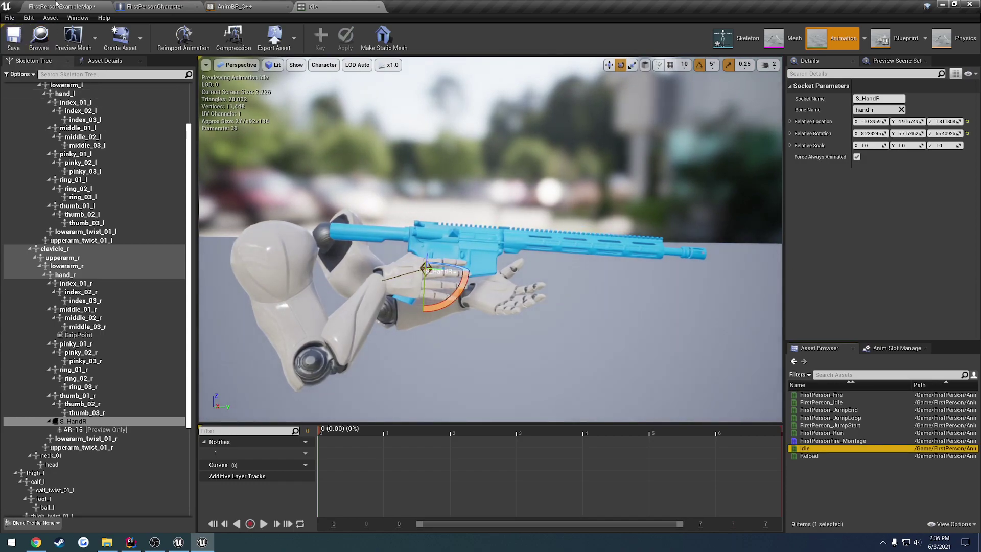
- Play-test the level again to check the rifle and sight alignment with the new socket rotation
left_click(61, 6)
left_click(666, 39)
left_click(640, 206)
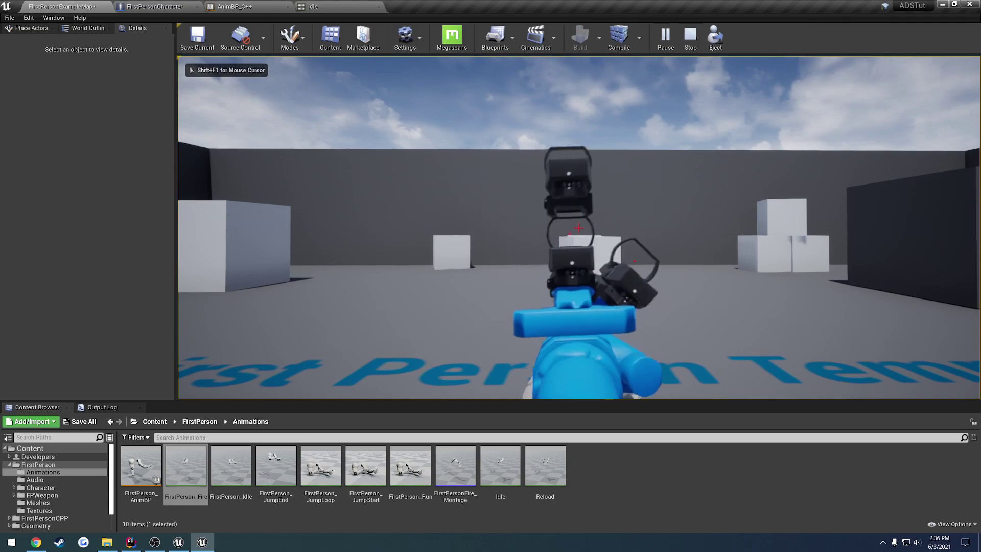
key("Escape")
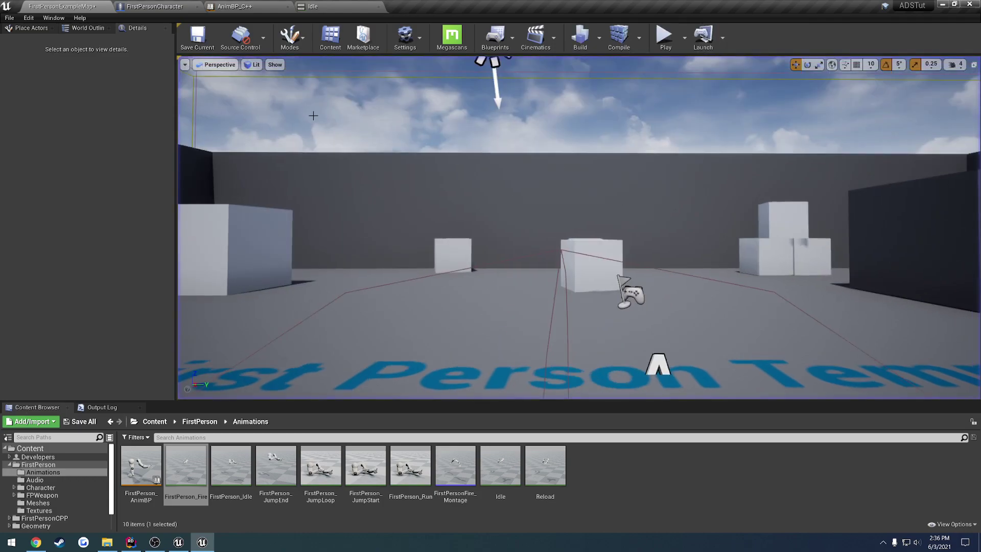
- Open the FirstPerson_Fire animation and examine the rifle's direction relative to the hands
left_click(321, 6)
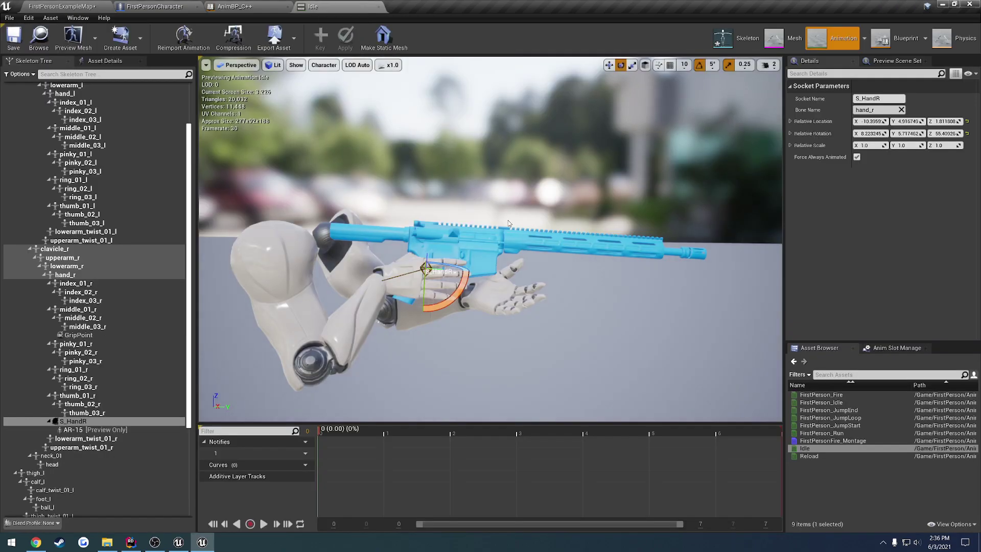
left_click(847, 479)
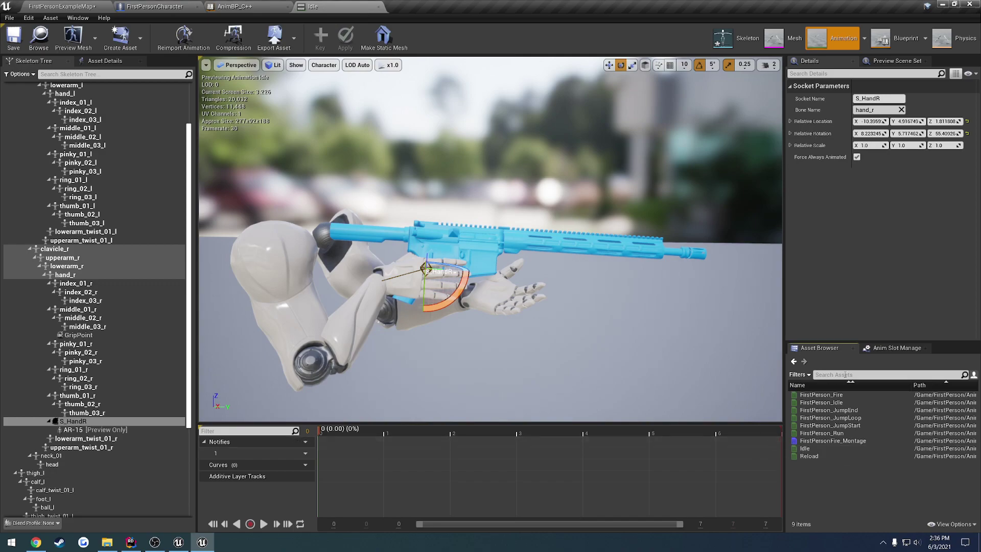
double_click(833, 395)
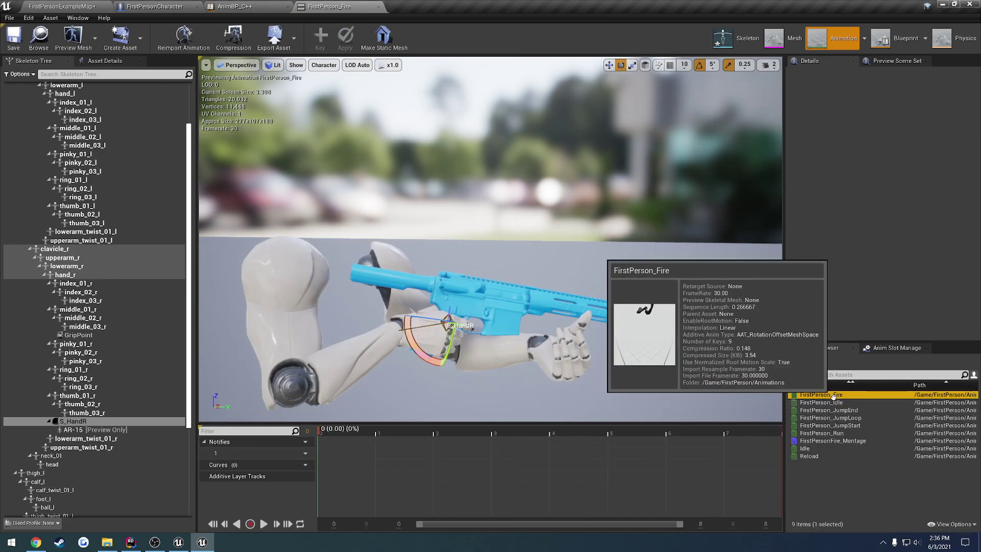
right_click_drag(695, 361, 455, 352)
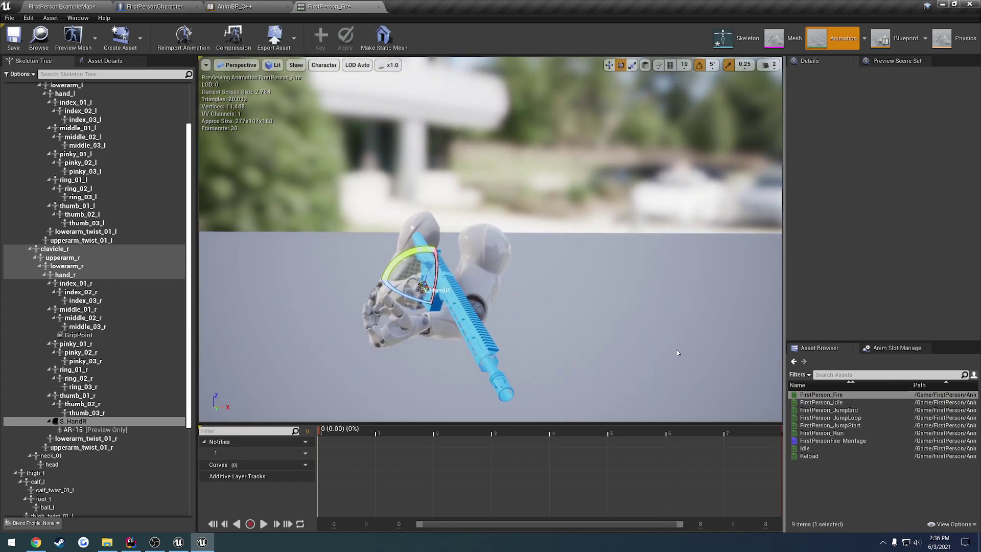
- Undo the recent rotation and position changes to the S_HandR socket
key("ctrl+z")
key("ctrl+z")
key("ctrl+z")
key("ctrl+z")
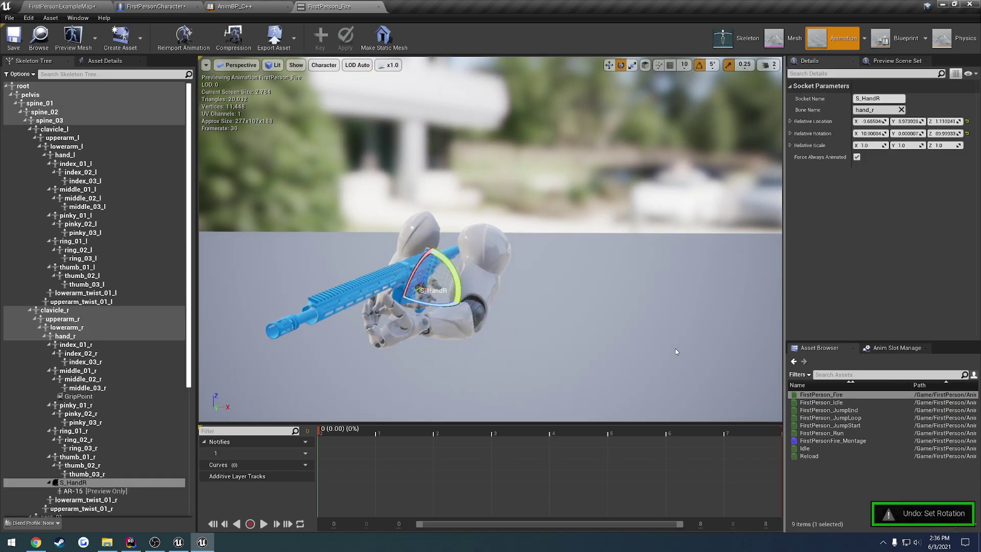
- In the AnimBP_C++ anim graph, replace the Idle node with FirstPerson_Idle feeding Local To Component, and compile
left_click(236, 5)
key("Delete")
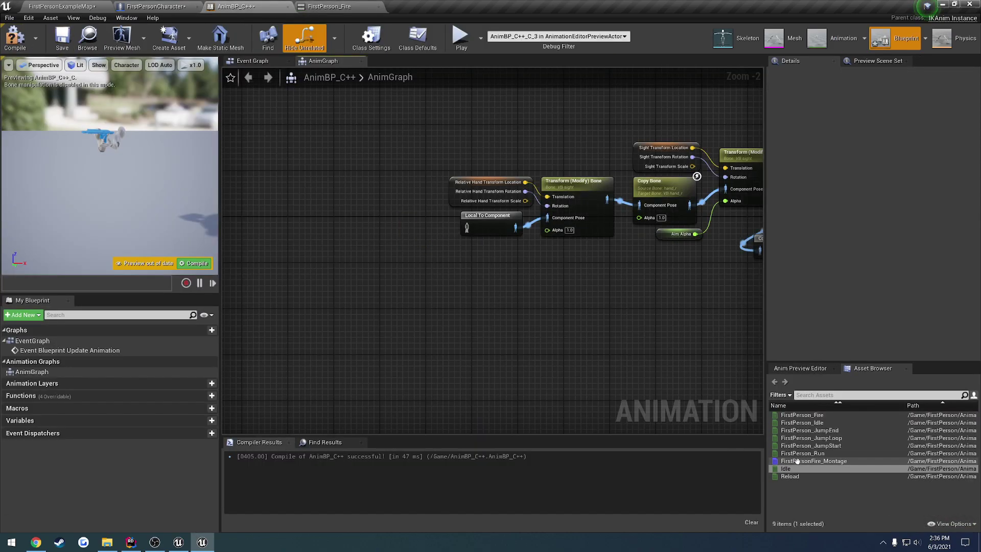
left_click_drag(801, 422, 466, 227)
left_click(15, 38)
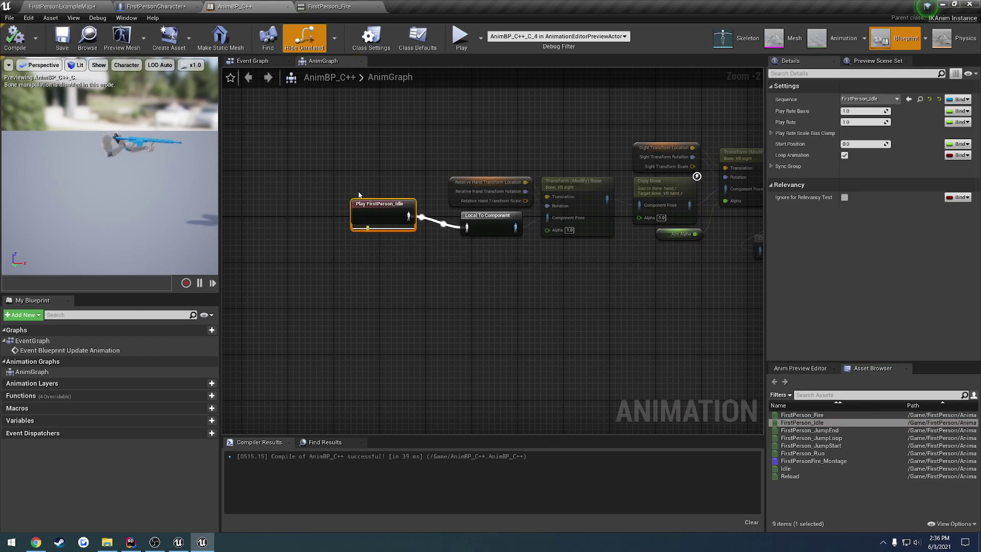
- Open the FirstPerson_Idle animation and export its animation data to the Desktop as an FBX file named FirstPerson_Idle
left_click(329, 6)
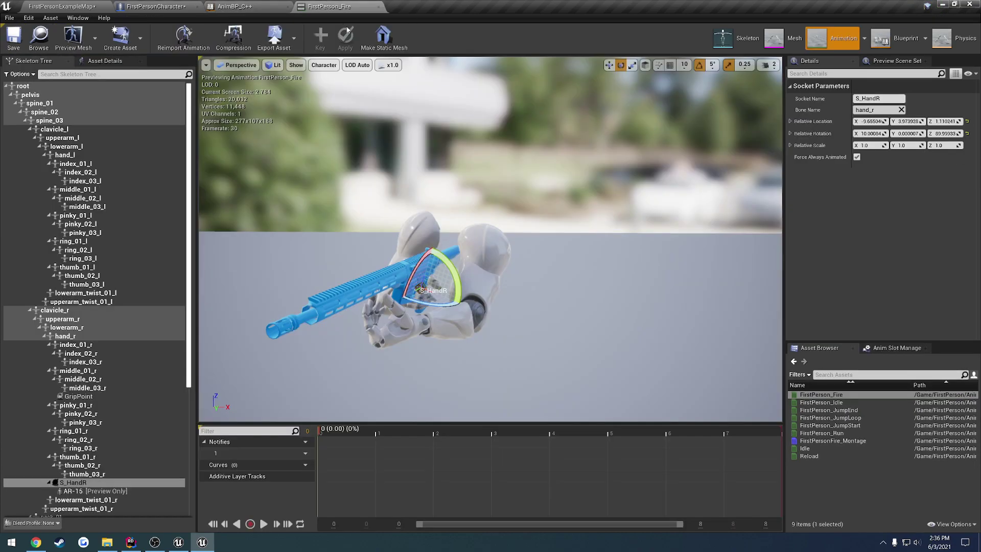
double_click(823, 402)
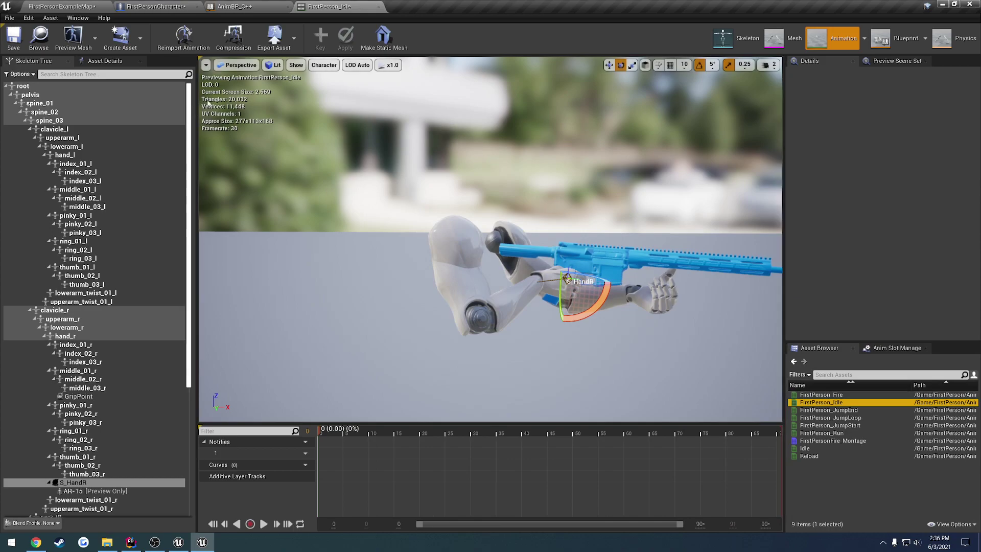
left_click(274, 38)
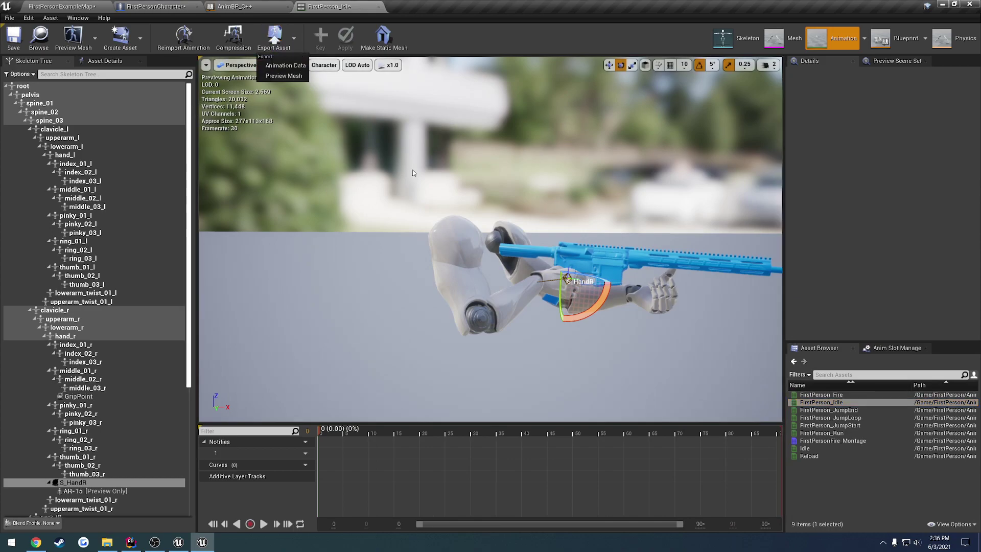
left_click(286, 65)
left_click(632, 338)
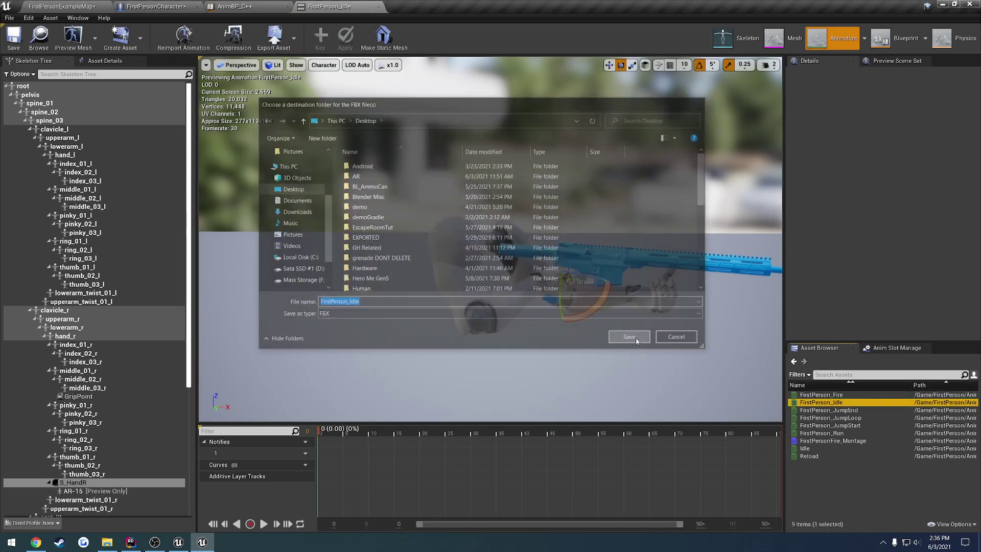
left_click(560, 371)
- Reimport FirstPerson_Idle using the FirstPerson_Idle FBX file on the Desktop as its source
left_click(184, 39)
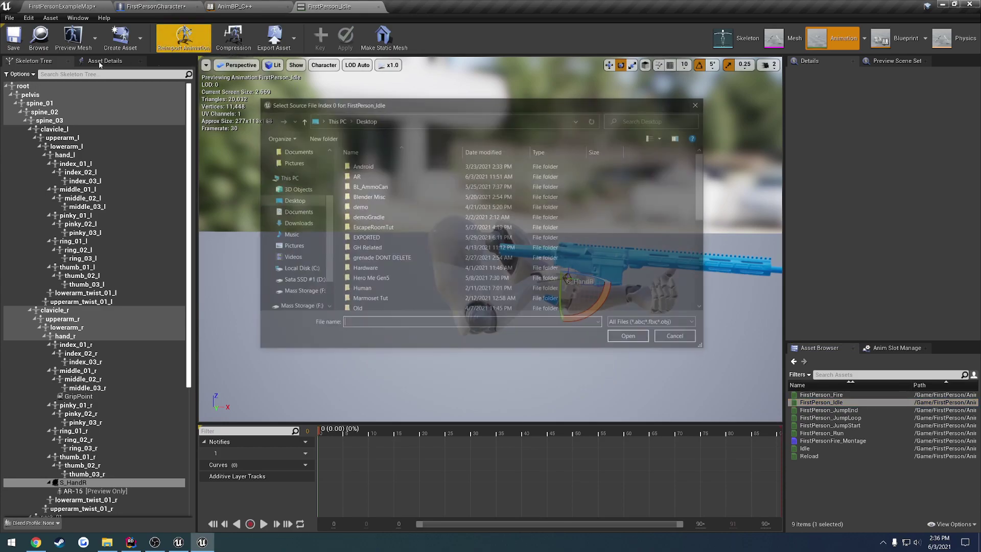
scroll(381, 266, "down", 6)
double_click(380, 299)
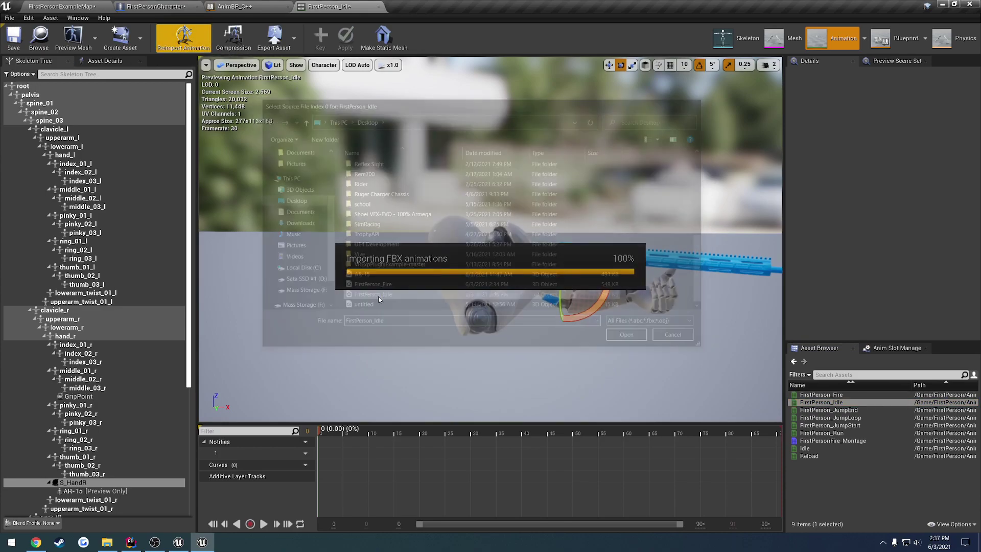
- Set the FirstPerson_Idle import rotation Z to 90, reimport the animation and save it
left_click(104, 61)
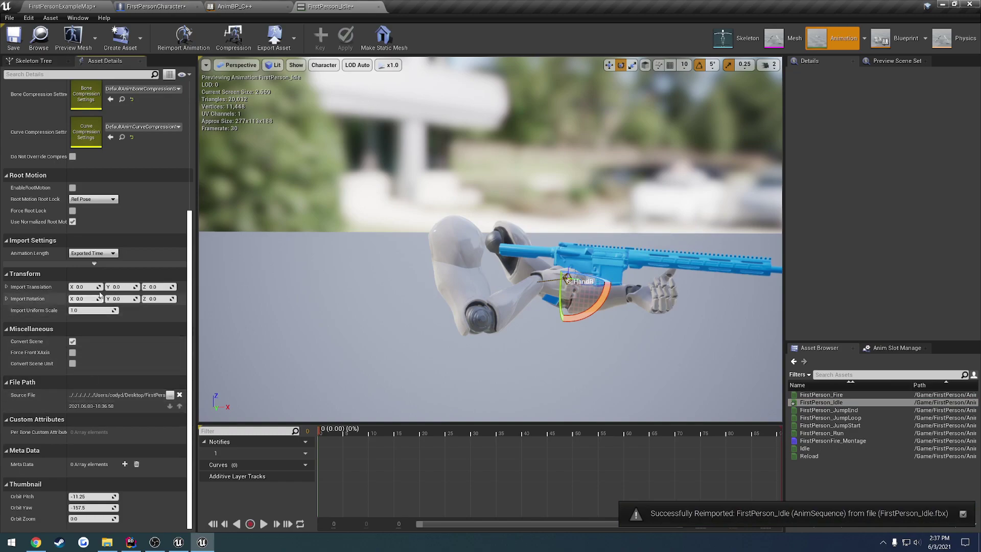
scroll(107, 274, "up", 3)
left_click(158, 345)
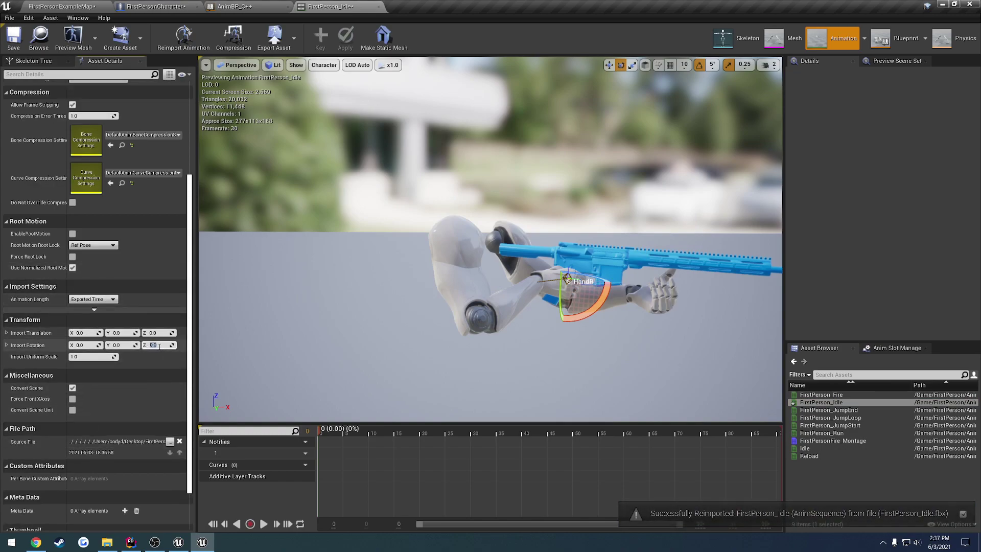
left_click(183, 36)
left_click(9, 40)
- Play-test FirstPersonExampleMap to check the arms and rifle with the rotated idle animation, and stop
left_click(61, 6)
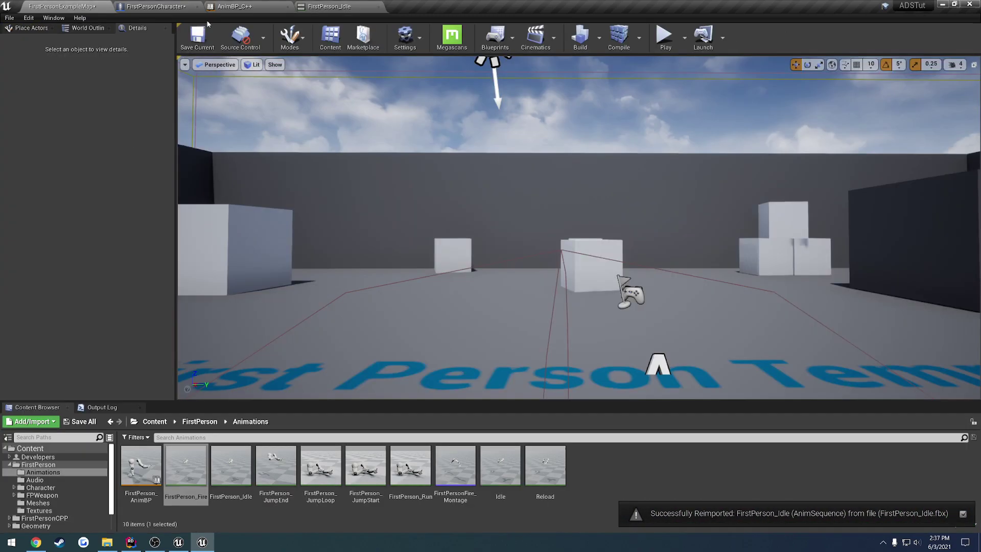
left_click(664, 39)
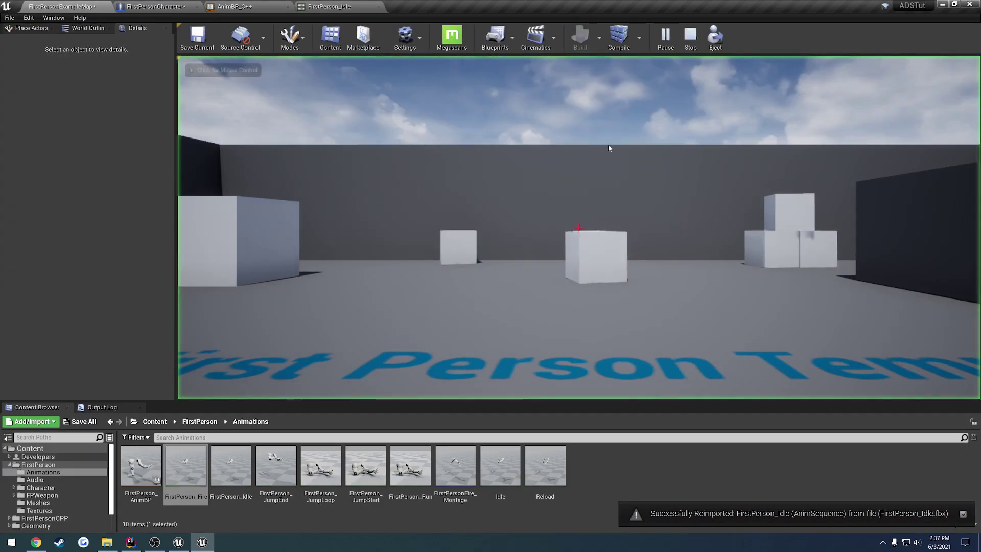
left_click(592, 197)
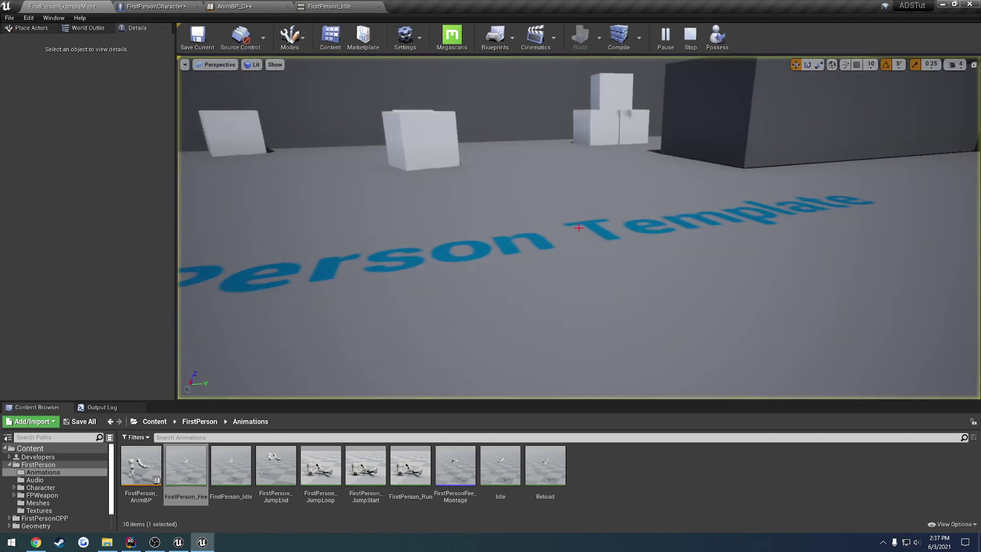
key("Escape")
- Set the Mesh 1P component's Z rotation to -90° in FirstPersonCharacter, compile and save
left_click(163, 7)
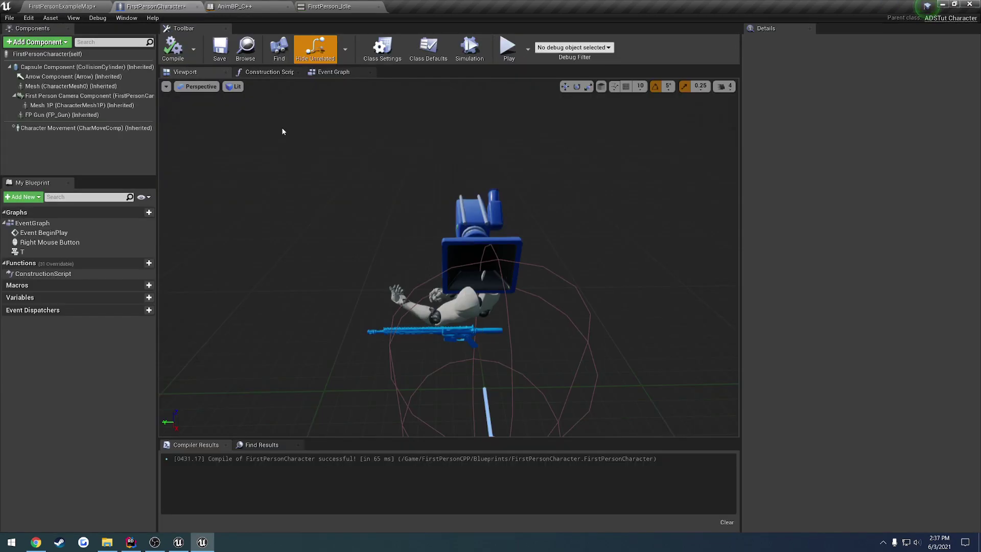
left_click(461, 295)
left_click(935, 141)
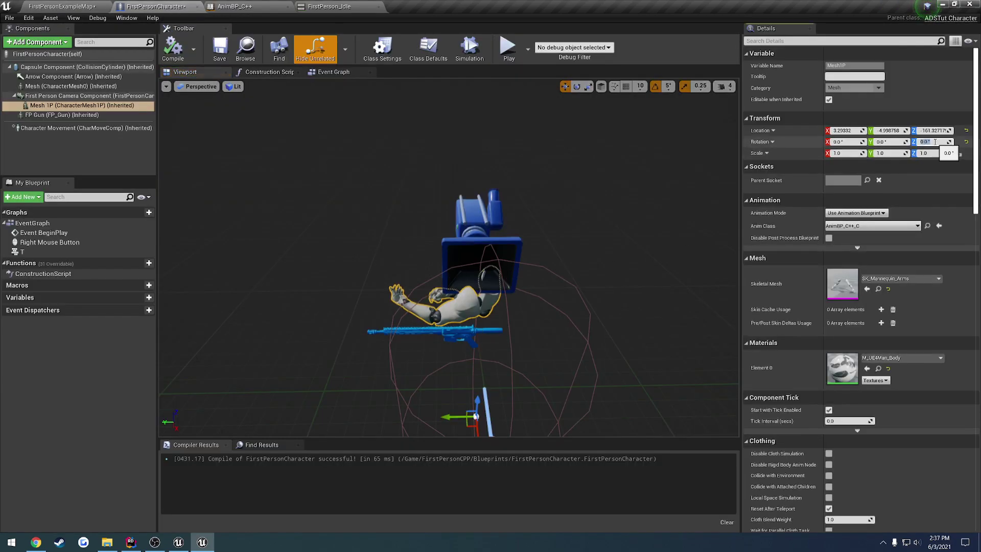
type("-90")
key("Return")
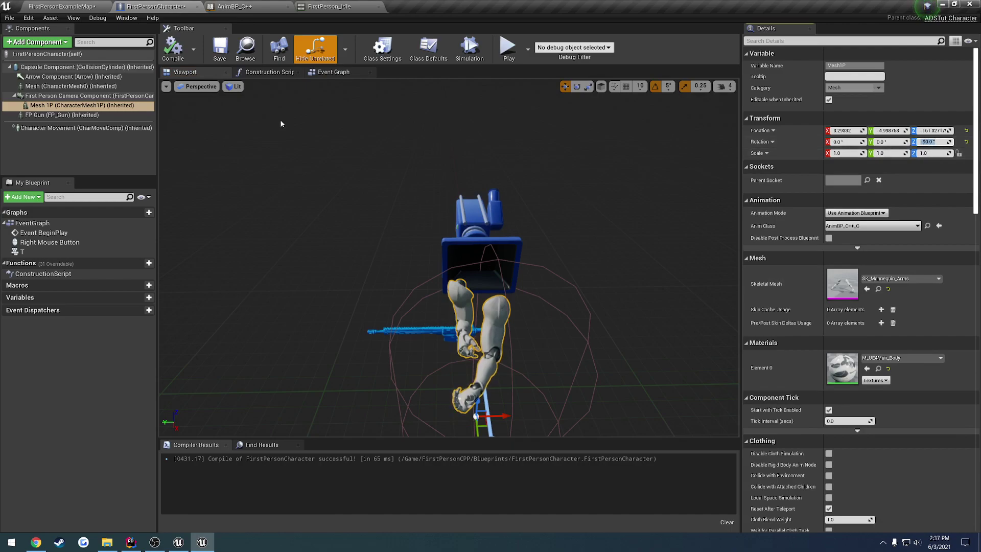
left_click(173, 47)
left_click(219, 49)
- Play-test the level with the mesh turned -90°, ejecting from the player and aiming down the sights to check the rifle
left_click(61, 6)
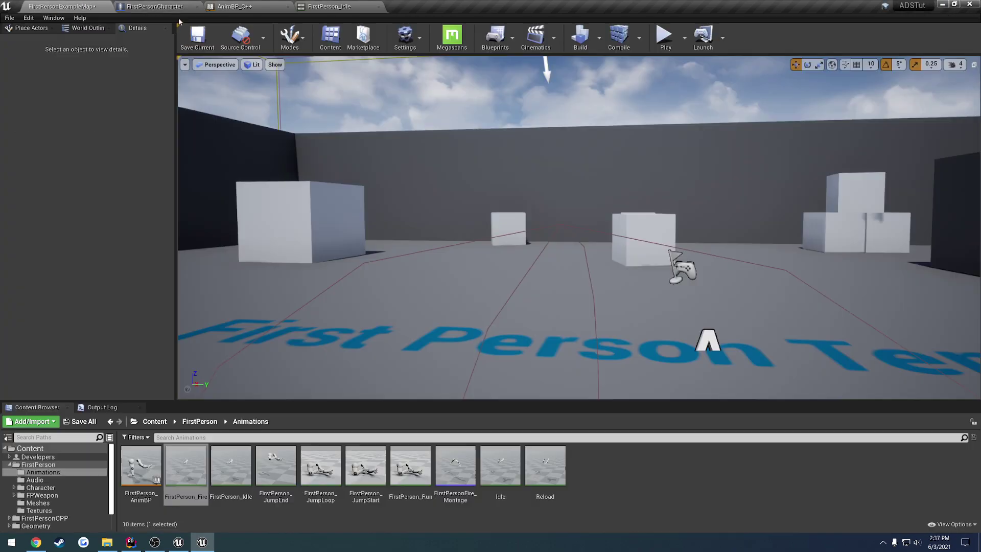
left_click(664, 39)
left_click(664, 147)
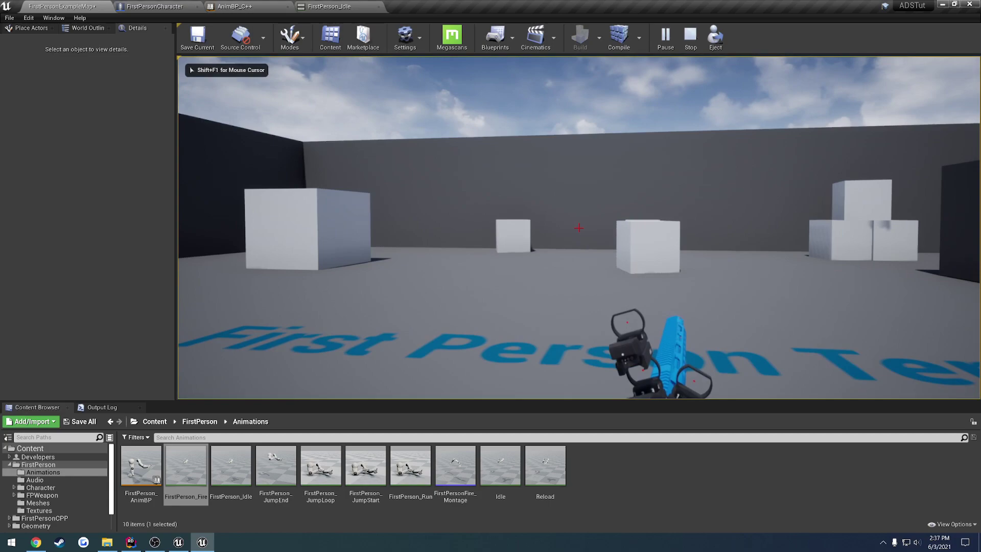
key("F8")
mouse_move(646, 179)
right_mouse_down()
mouse_move(647, 256)
mouse_move(725, 194)
mouse_move(646, 179)
right_mouse_up()
left_click(715, 47)
right_click(705, 102)
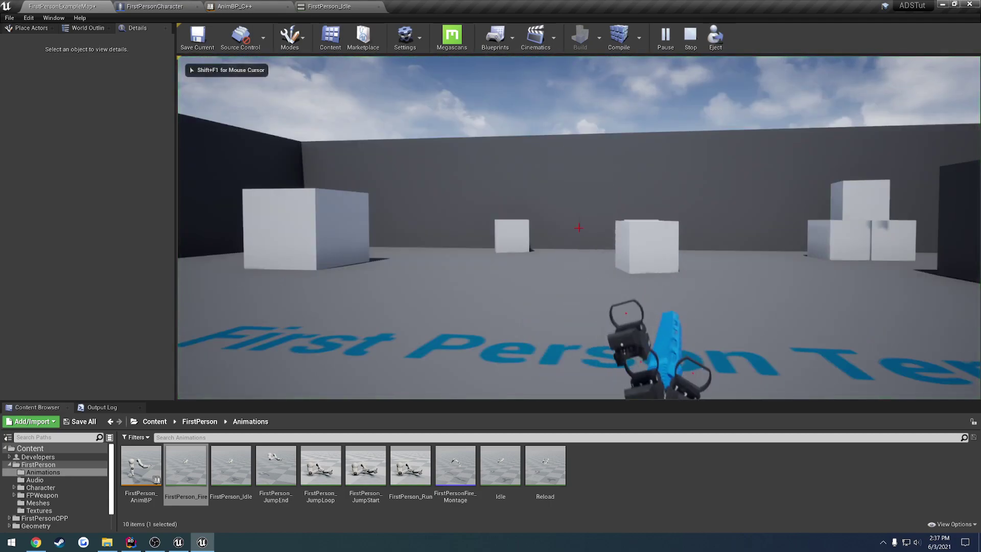
right_click(579, 227)
right_click(578, 228)
key("Escape")
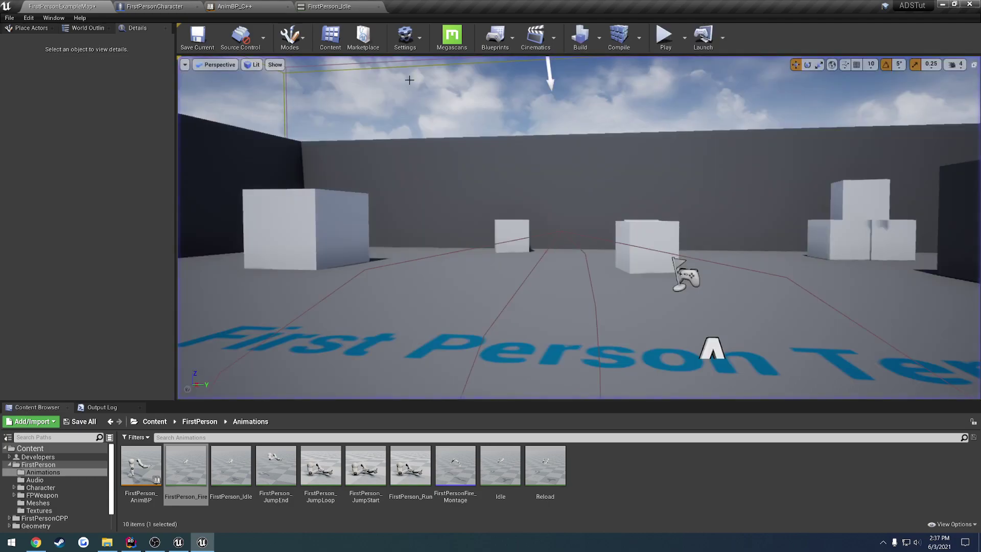
- Reset the Mesh 1P rotation to default, set its Z rotation to about -109.19°, compile and save FirstPersonCharacter
left_click(153, 7)
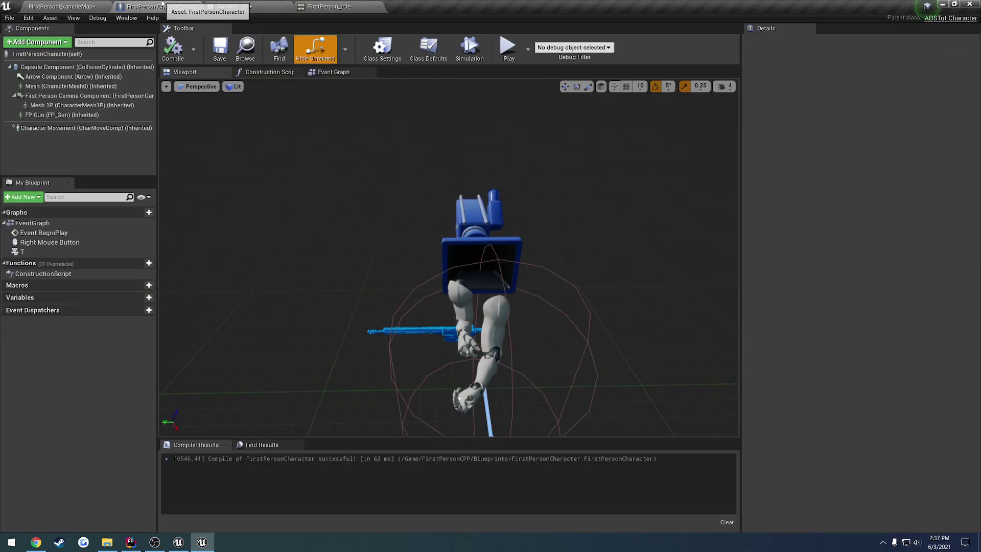
left_click(468, 403)
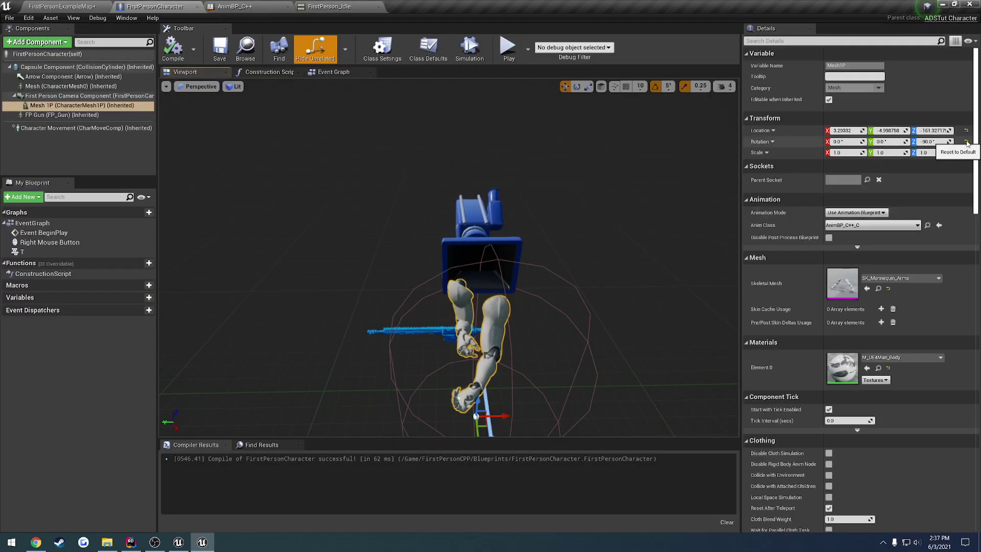
left_click(935, 142)
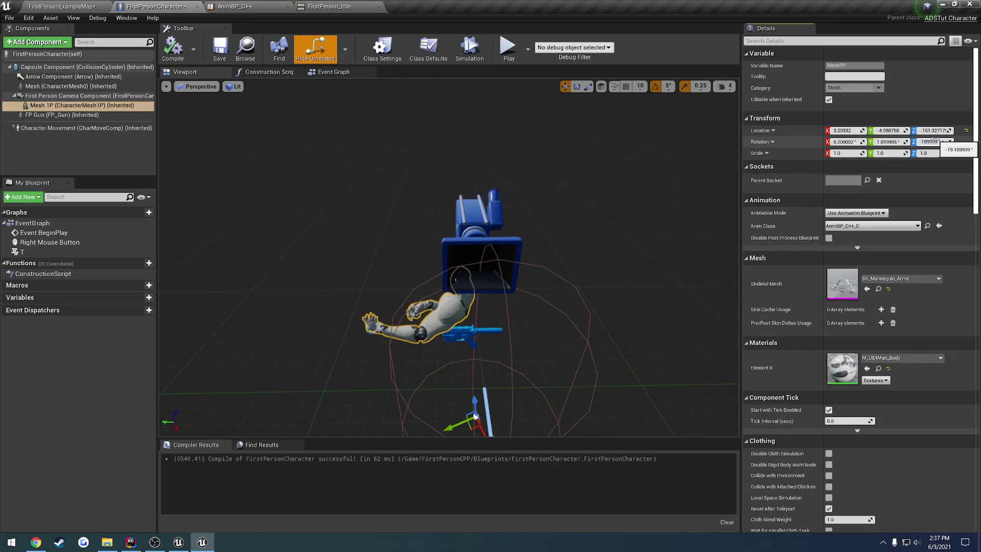
key("Return")
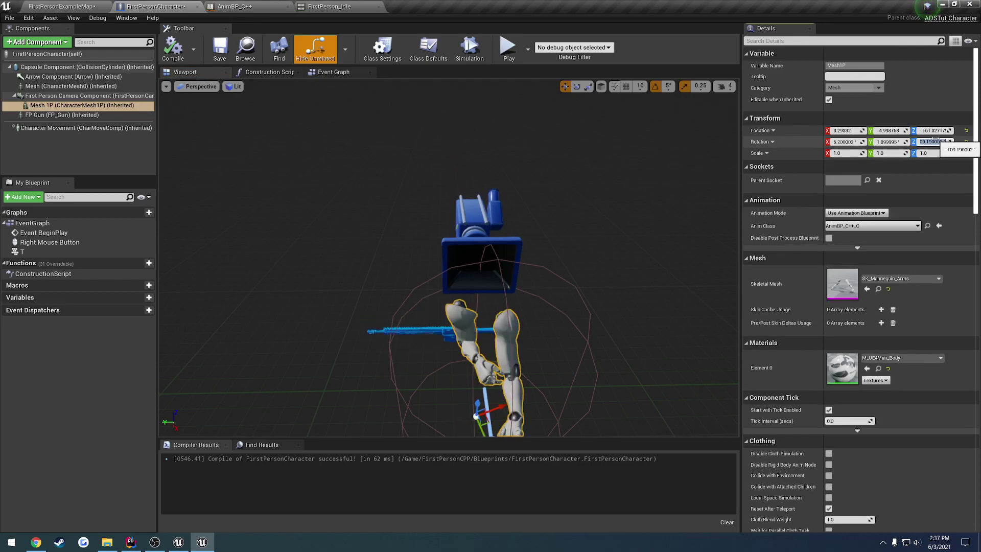
left_click(183, 48)
- Play-test the level to inspect the arms' new facing and the rifle while aiming, and stop
left_click(61, 7)
left_click(665, 36)
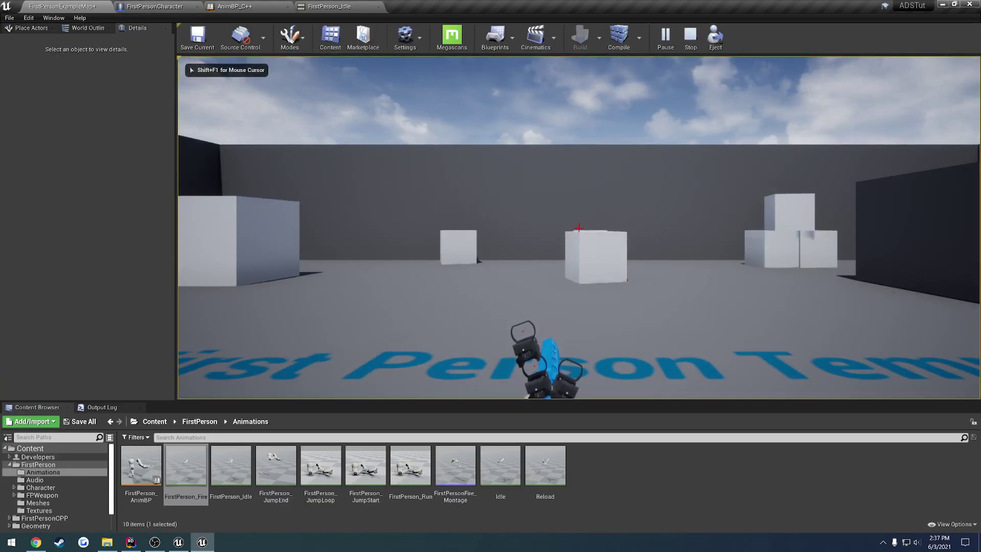
key("F8")
right_click_drag(714, 128, 714, 196)
key("F8")
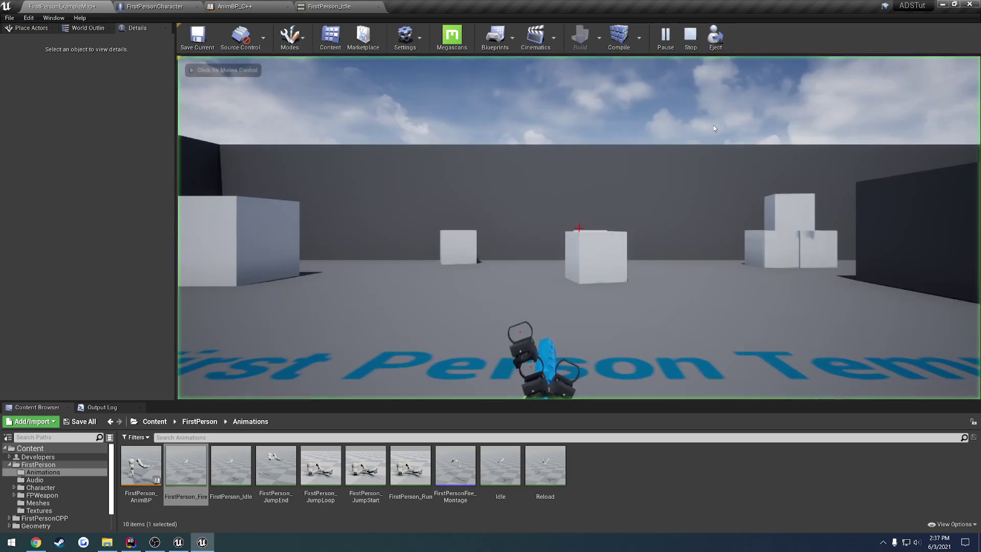
left_click(714, 128)
right_click(578, 228)
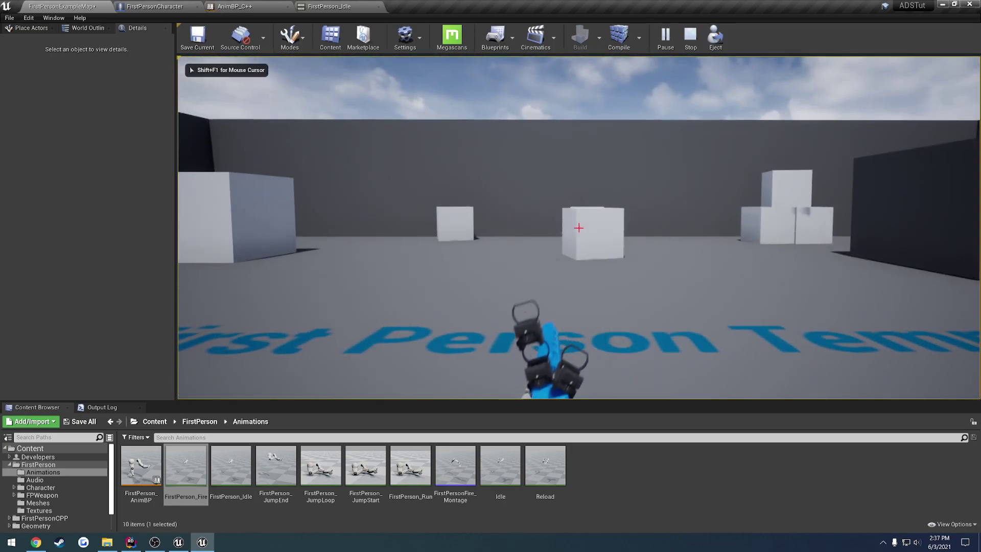
key("Escape")
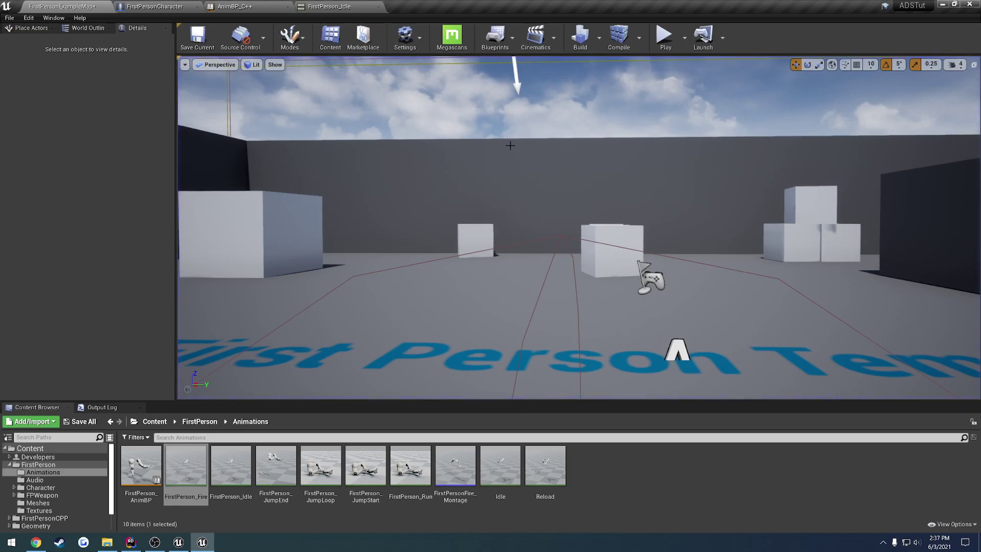
- Open the FirstPerson_Fire animation and set its additive base pose animation to FirstPerson_Idle
left_click(340, 7)
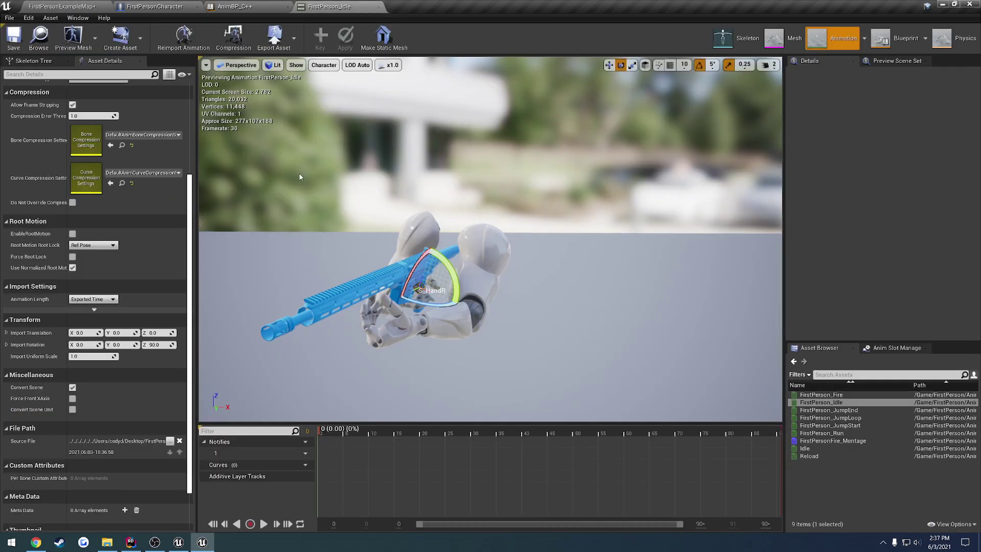
double_click(821, 394)
scroll(149, 281, "up", 3)
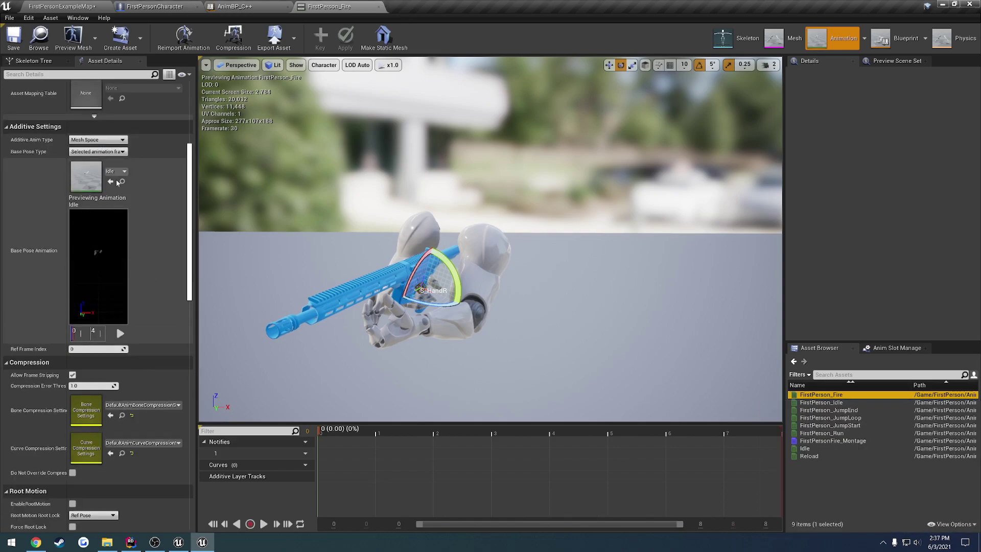
left_click(117, 171)
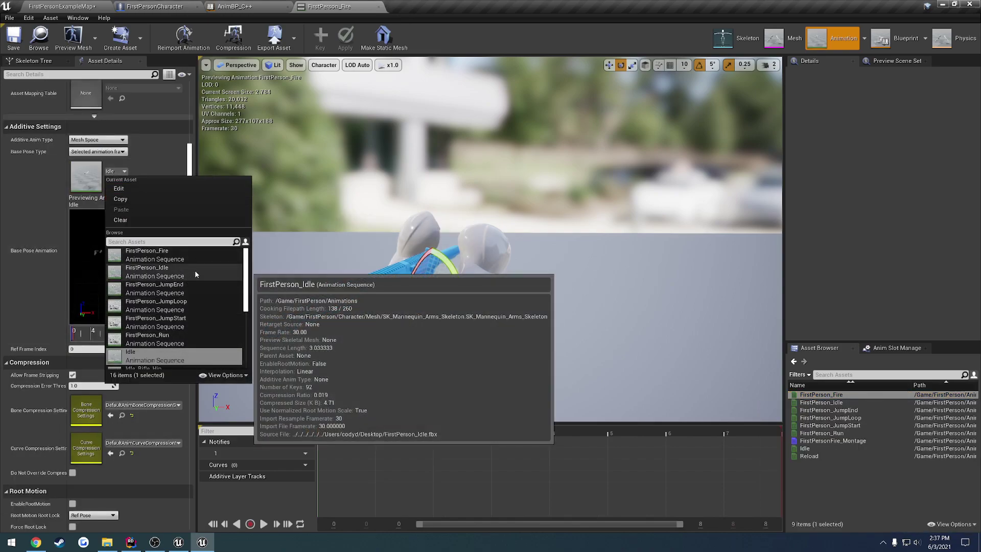
left_click(195, 269)
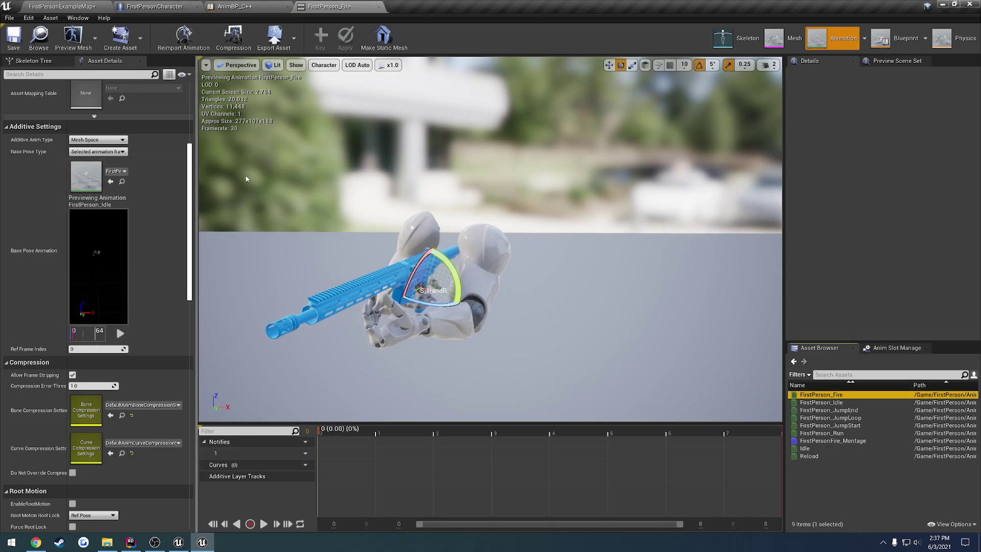
- Play-test FirstPersonExampleMap, firing repeatedly while aiming and cycling the rifle's sights to check the additive firing animation, and stop
left_click(76, 5)
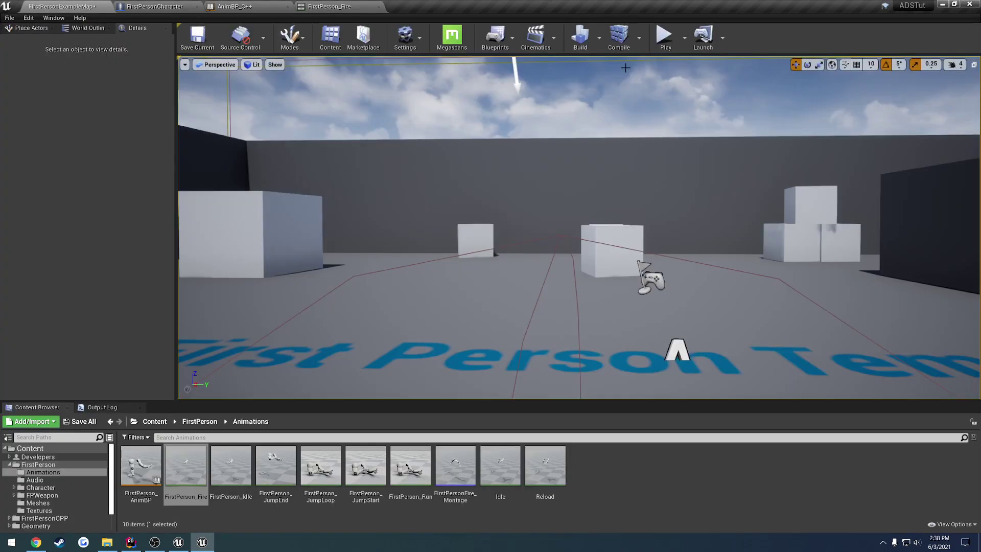
key("alt+p")
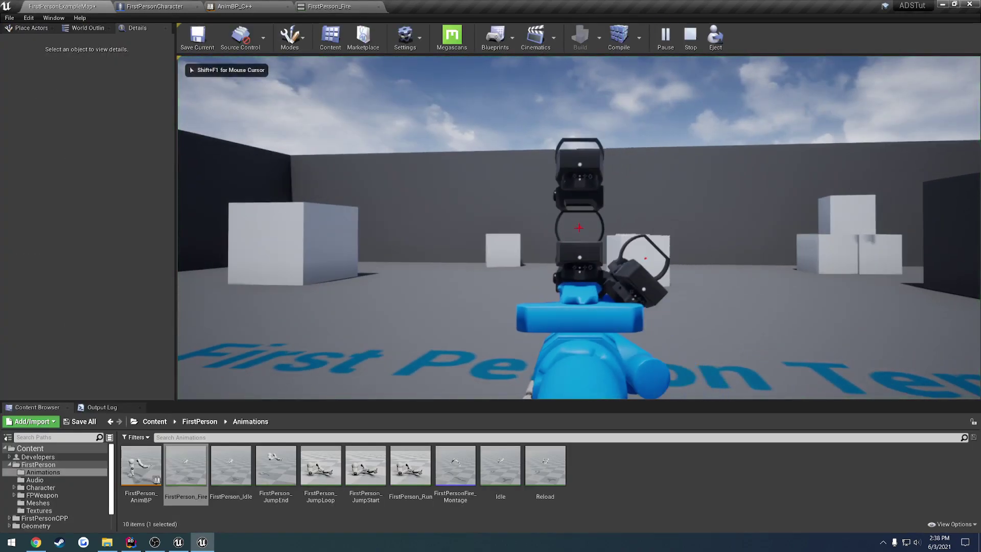
left_click(578, 227)
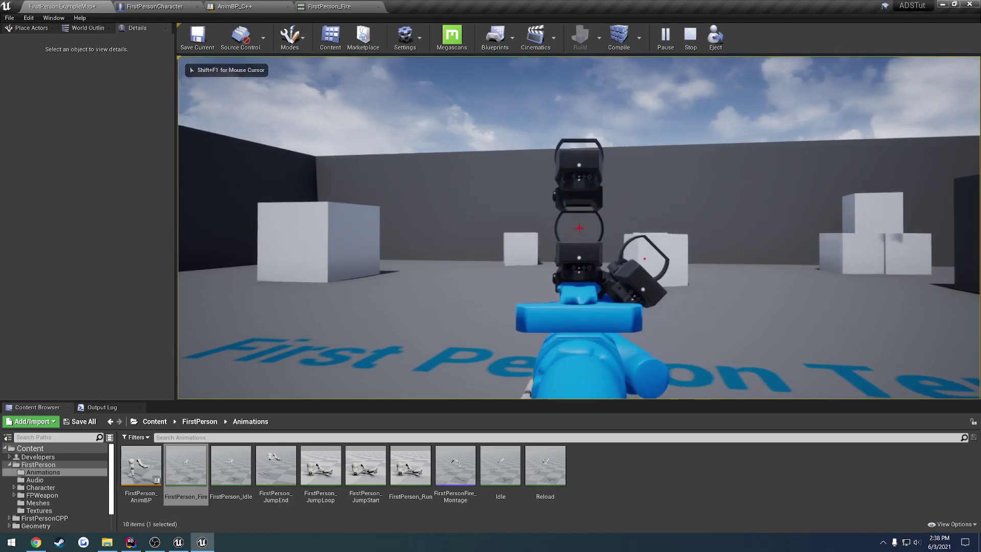
key("t")
left_click(579, 227)
key("t")
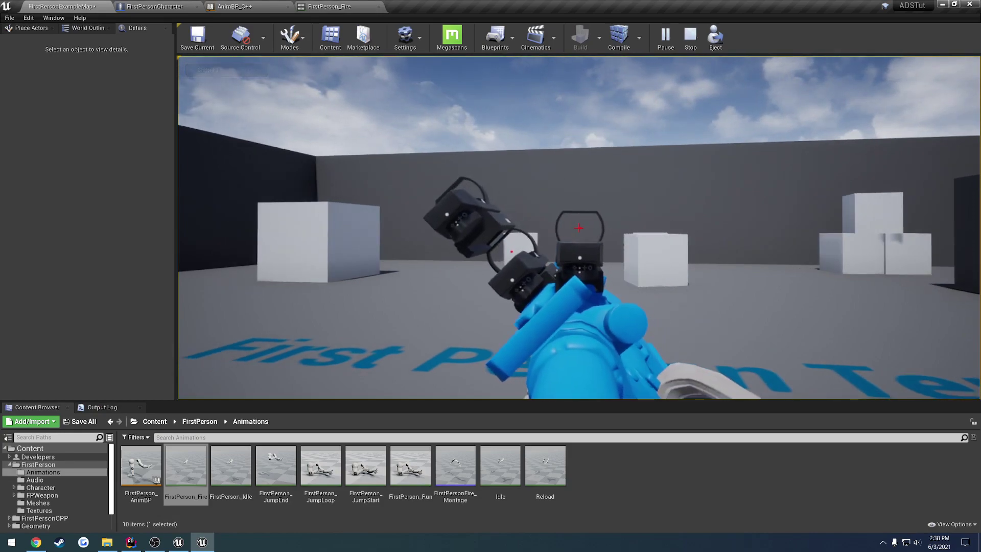
left_click(579, 227)
left_click(578, 227)
left_click(578, 227)
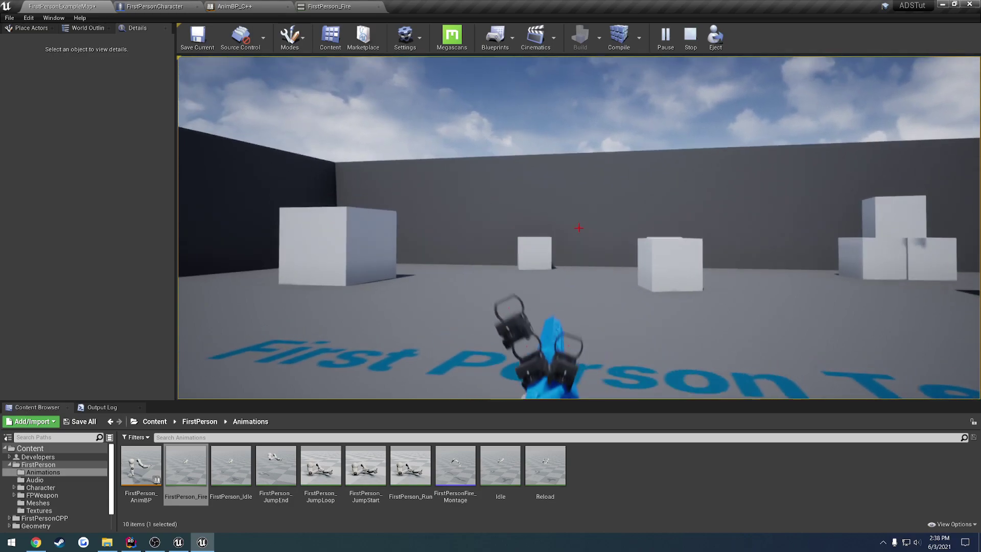
key("Escape")
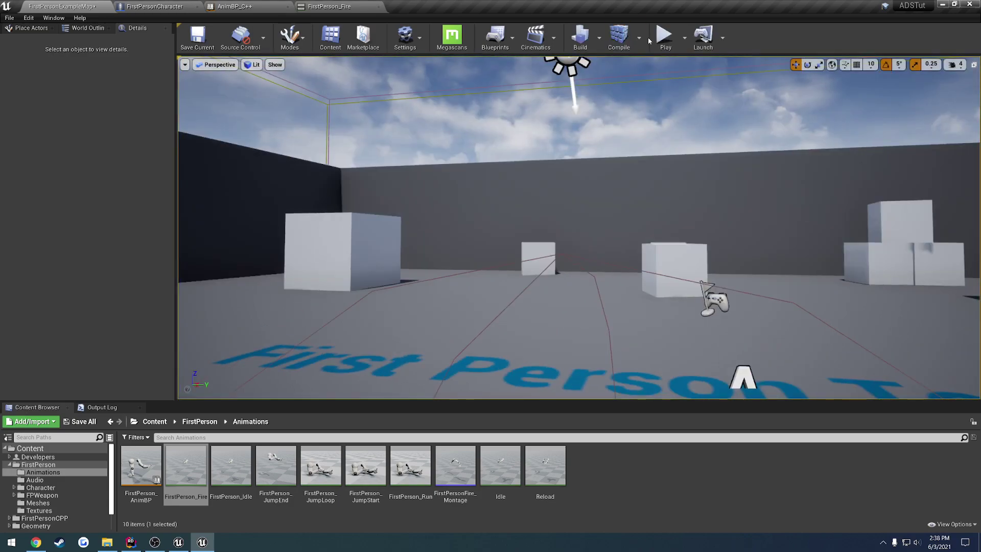
- Restart the play-test, eject from the player and inspect the arms and rifle from both sides
left_click(665, 37)
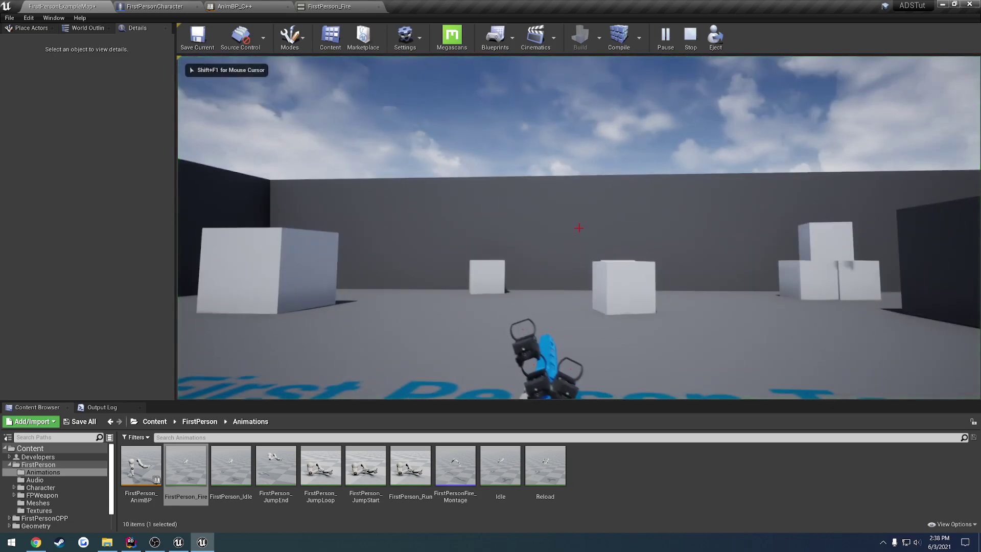
key("Escape")
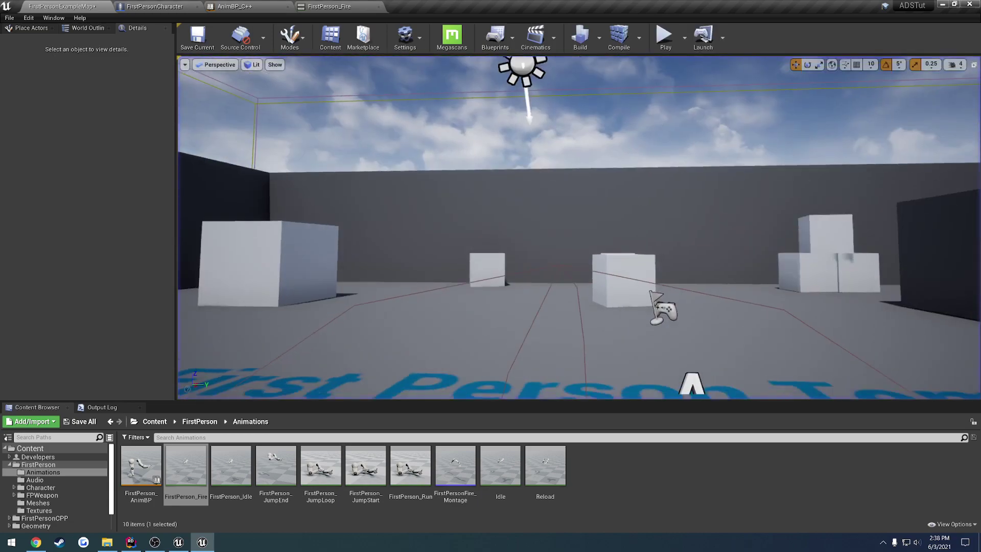
left_click(665, 36)
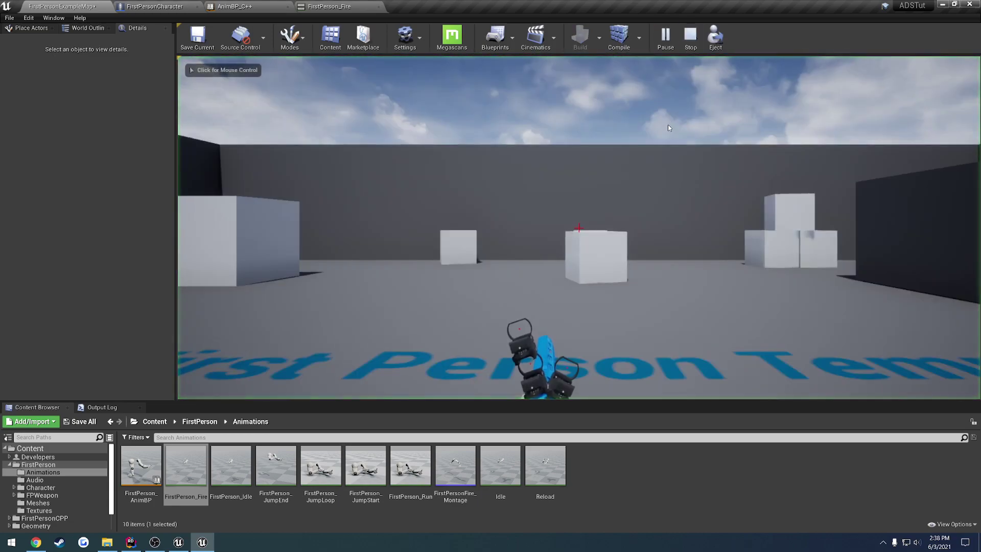
key("F8")
right_click_drag(579, 228, 579, 125)
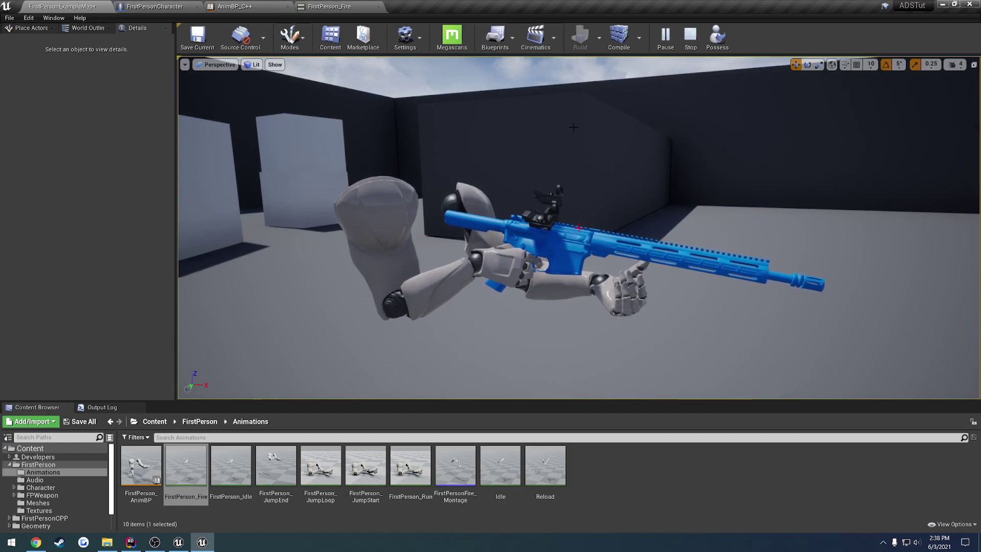
key("d")
right_click_drag(578, 227, 660, 233)
key("d")
key("e")
right_click_drag(367, 239, 612, 124)
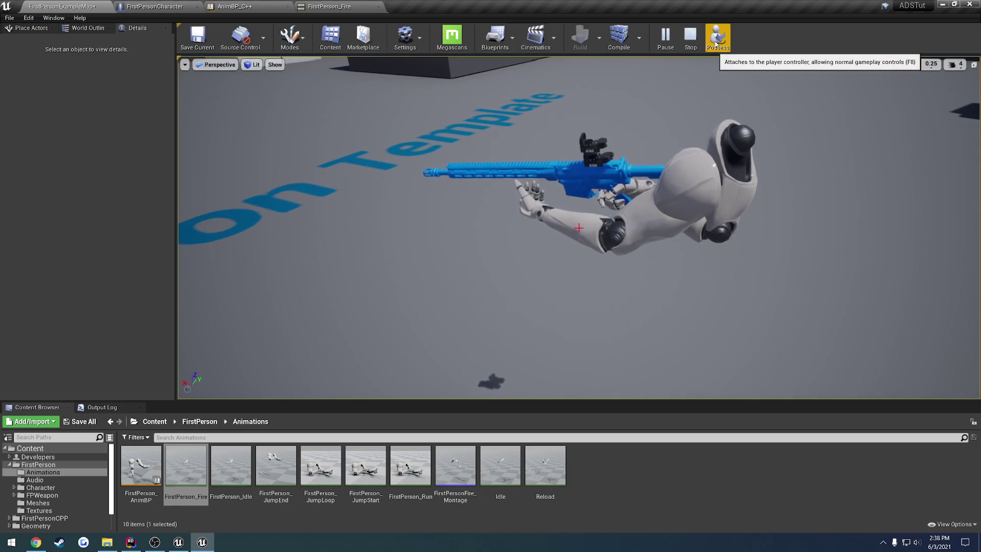
- Possess the player again, fire while aiming down the sights to check the recoil, and stop the play-test
left_click(717, 37)
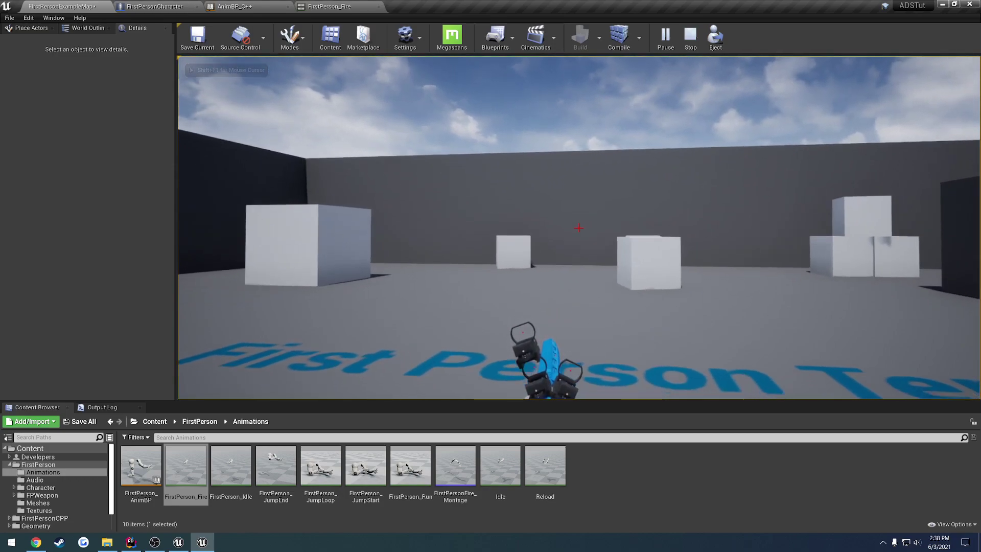
right_click(578, 227)
left_click(579, 227)
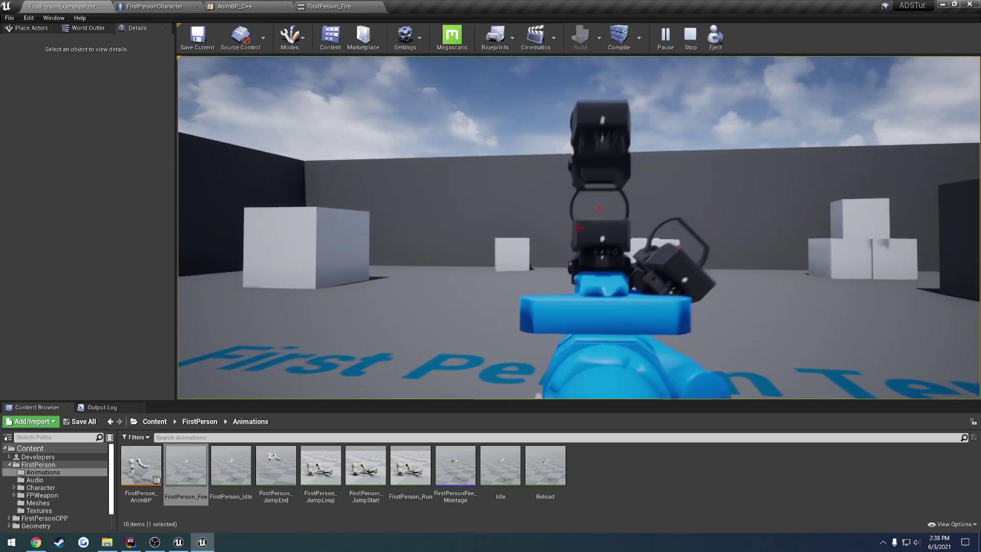
left_click(578, 227)
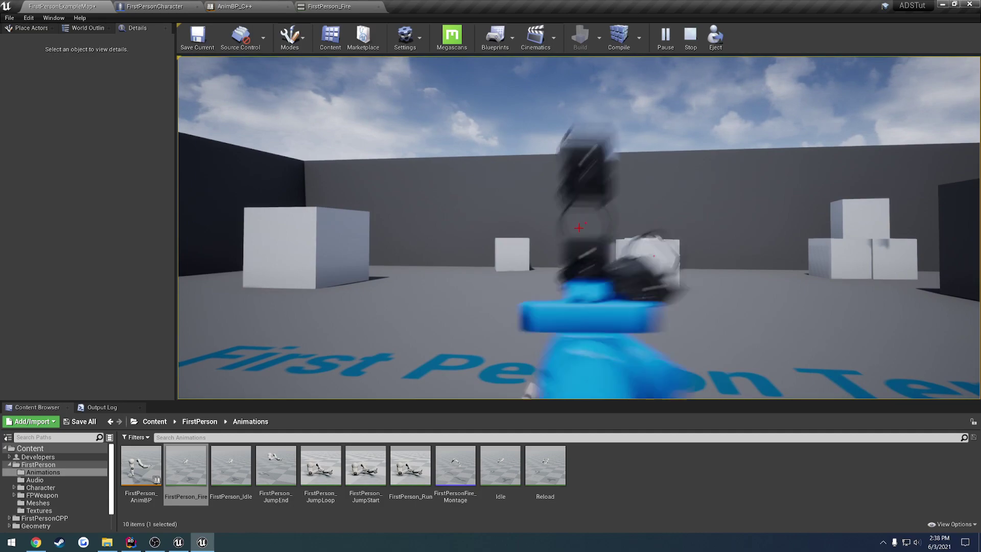
key("Escape")
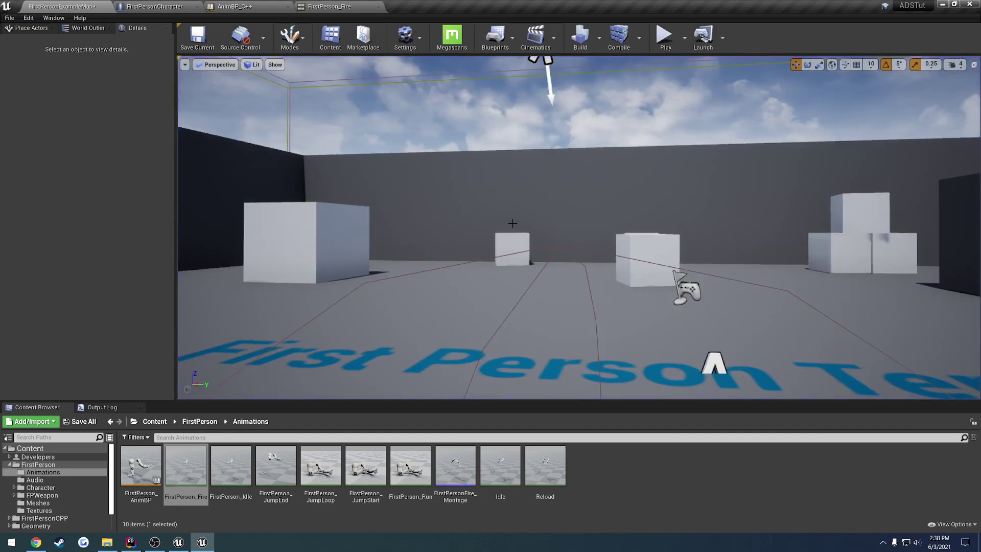
- Examine the placed first-person character's arms, rifle and camera from the side in the level
right_click_drag(512, 223, 547, 227)
key("a")
key("d")
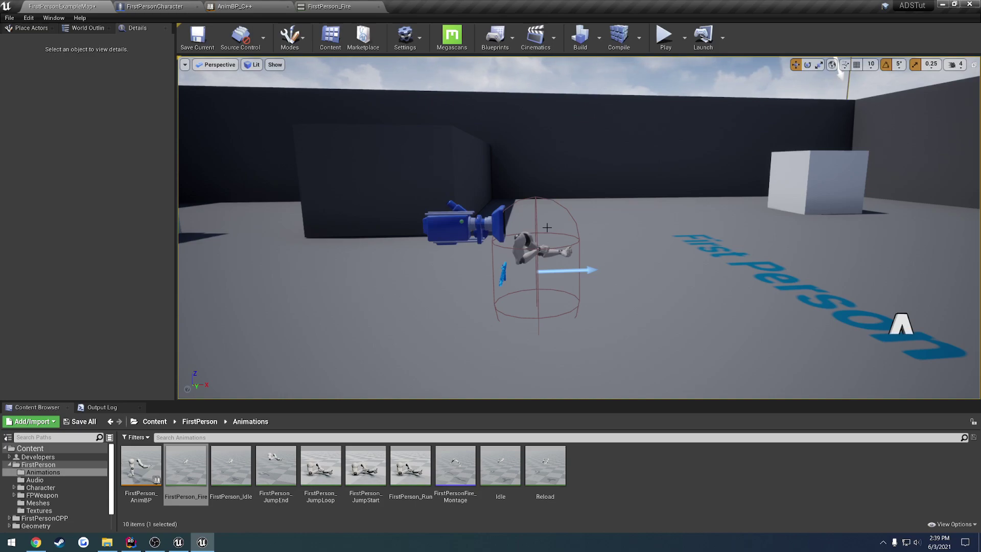
right_click_drag(590, 247, 608, 247)
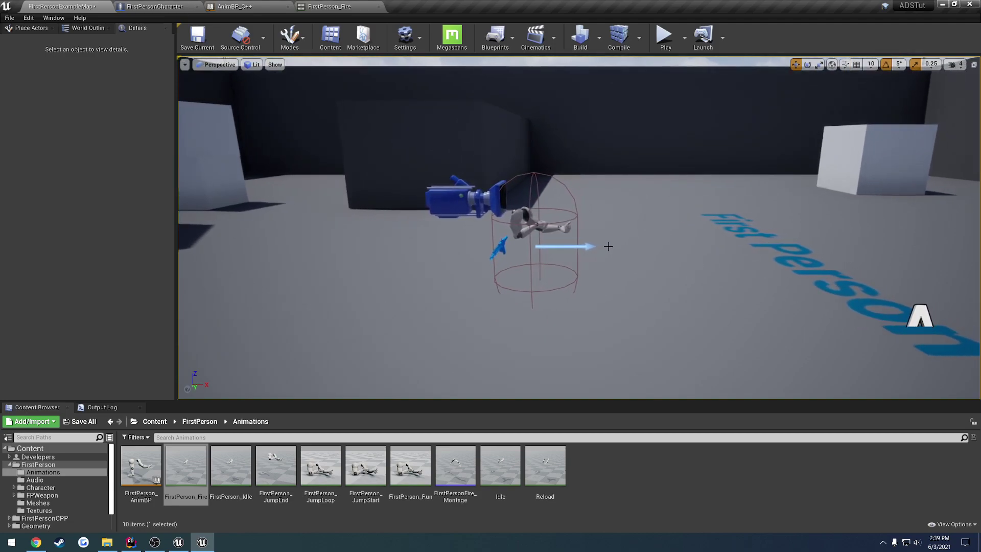